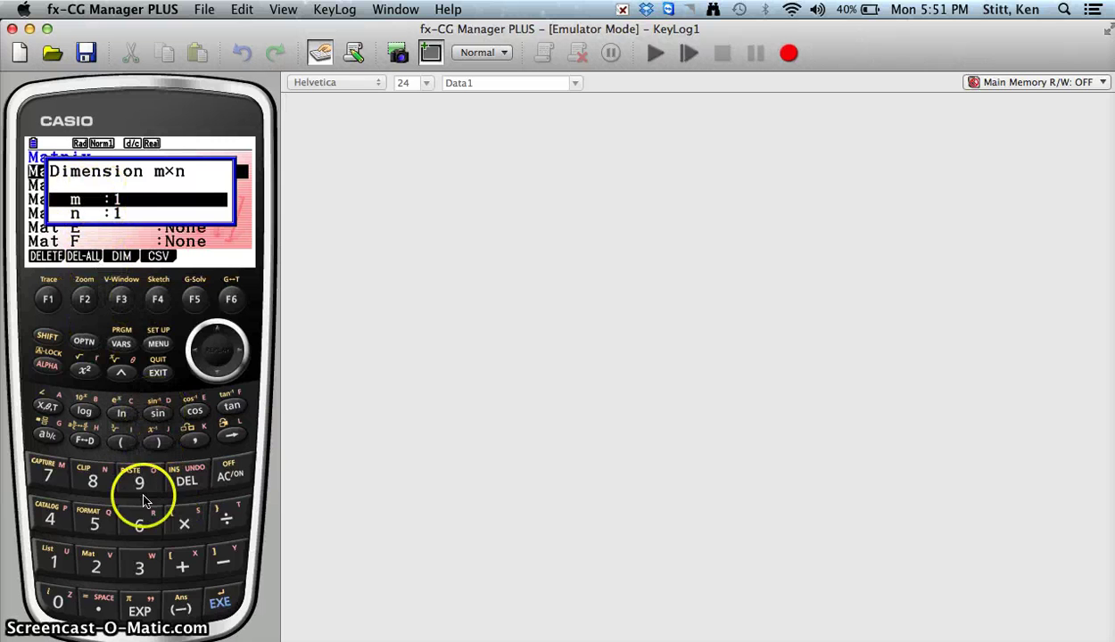
Set matrix A's size to m = 3 rows and n = 4 columns to open its zero-filled editor.
left_click(140, 566)
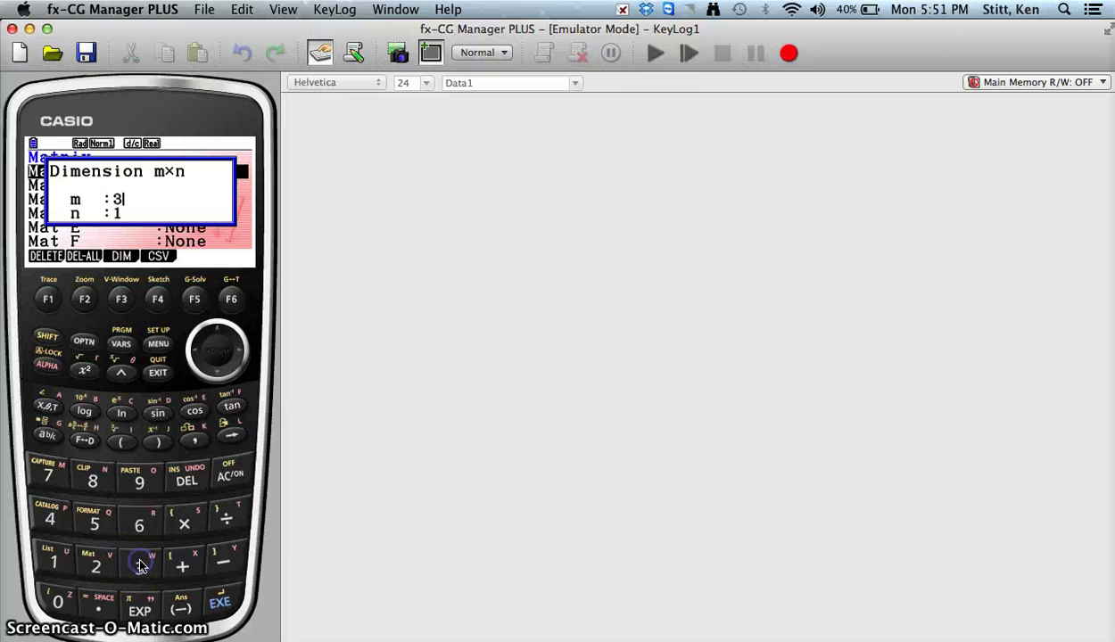
left_click(220, 605)
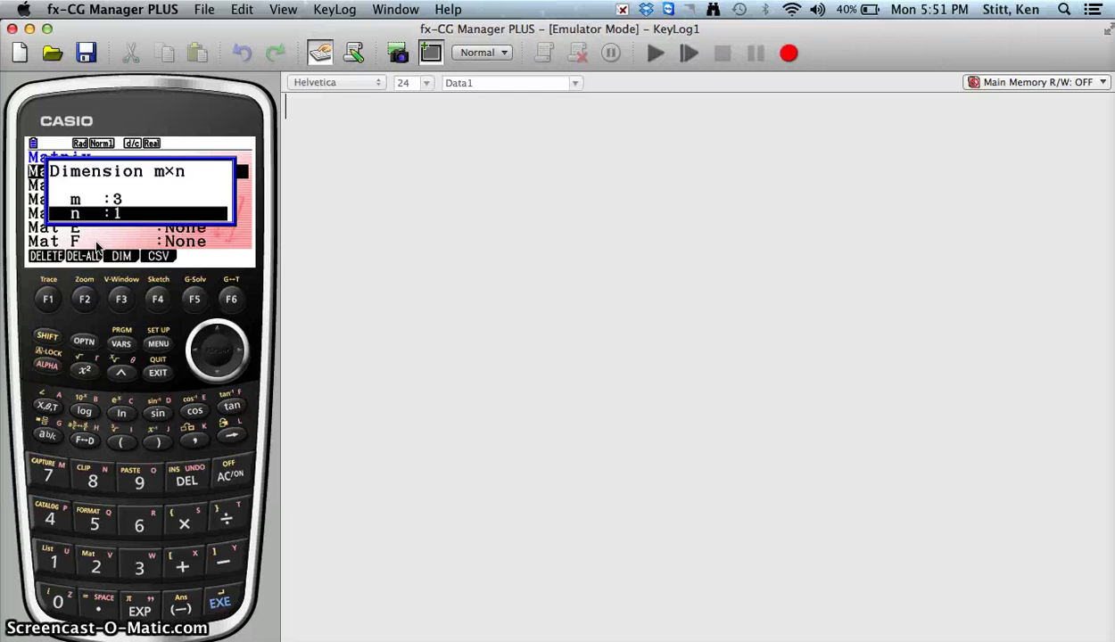
left_click(51, 522)
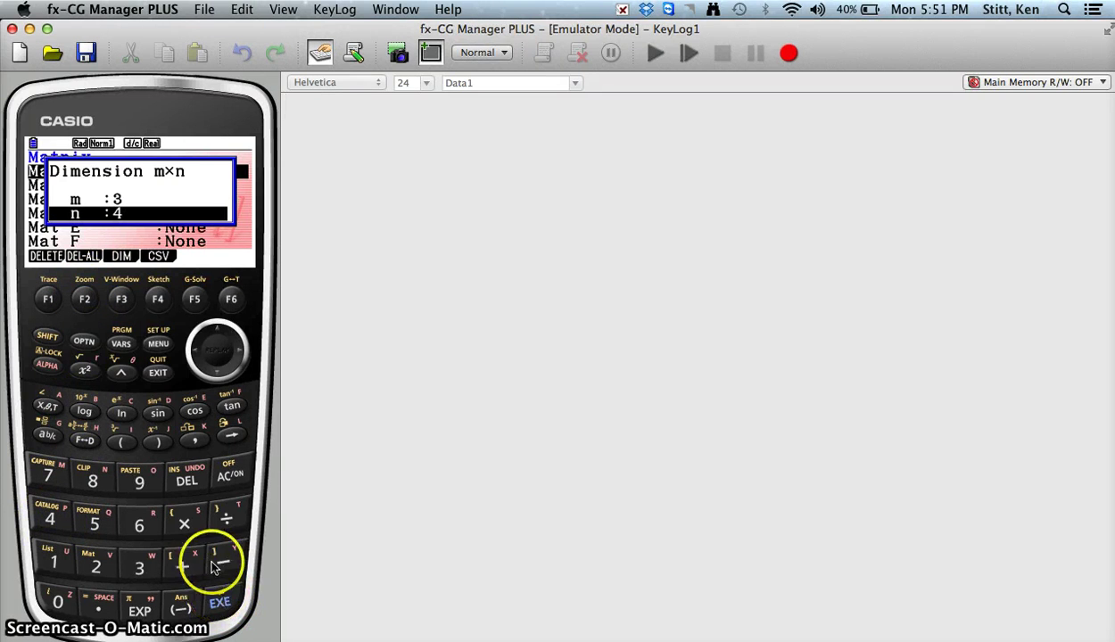
left_click(219, 606)
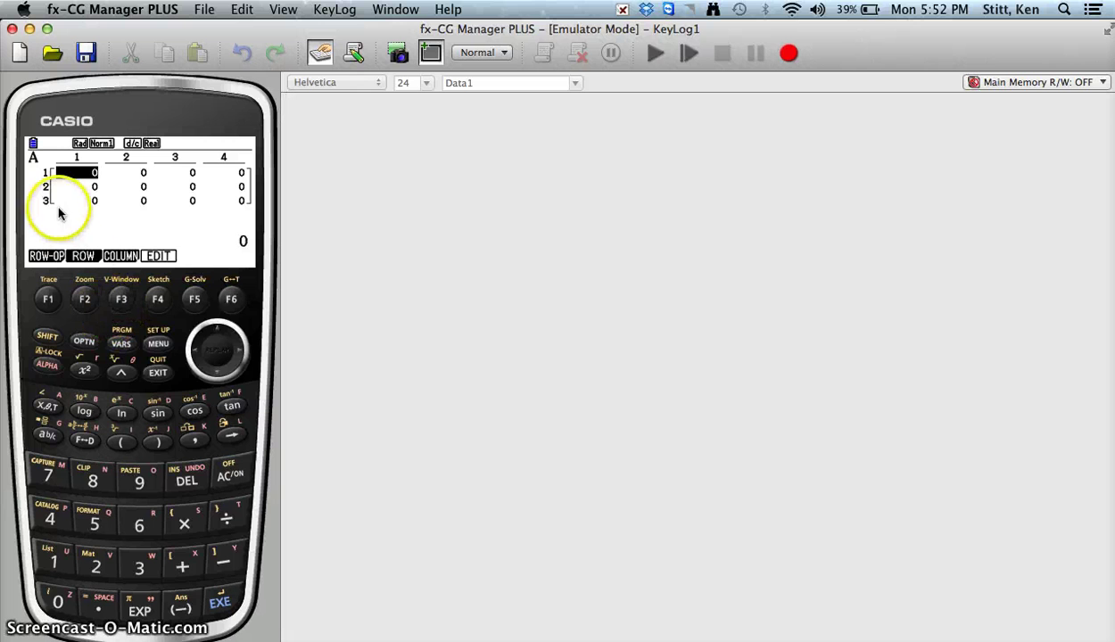
Enter row 1 of matrix A as 2, 1, −1, 2.
left_click(95, 565)
left_click(220, 603)
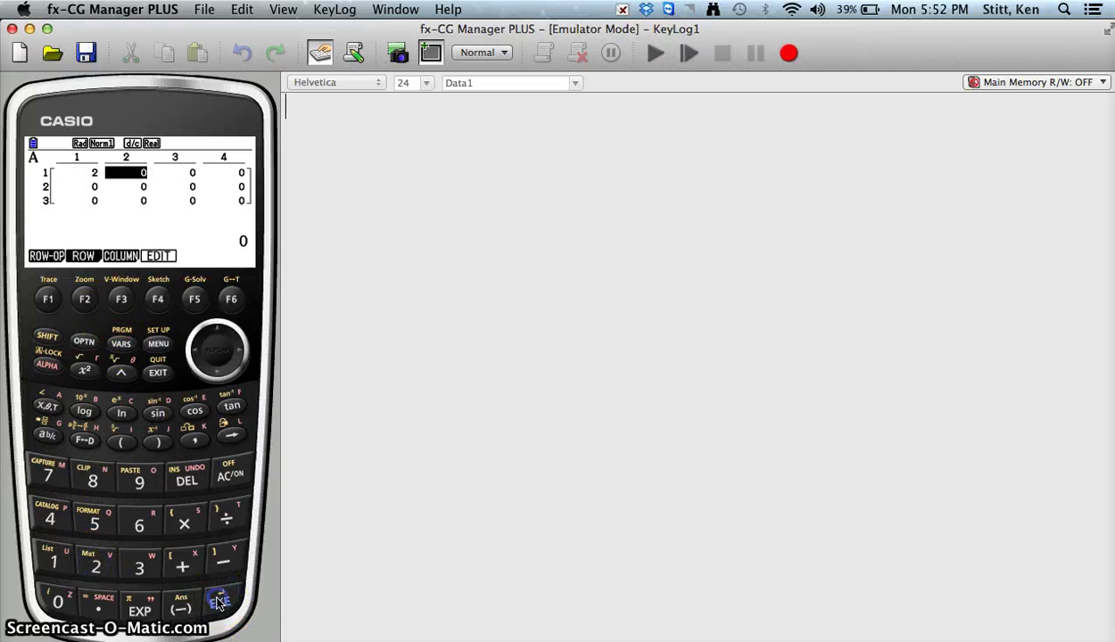
left_click(54, 561)
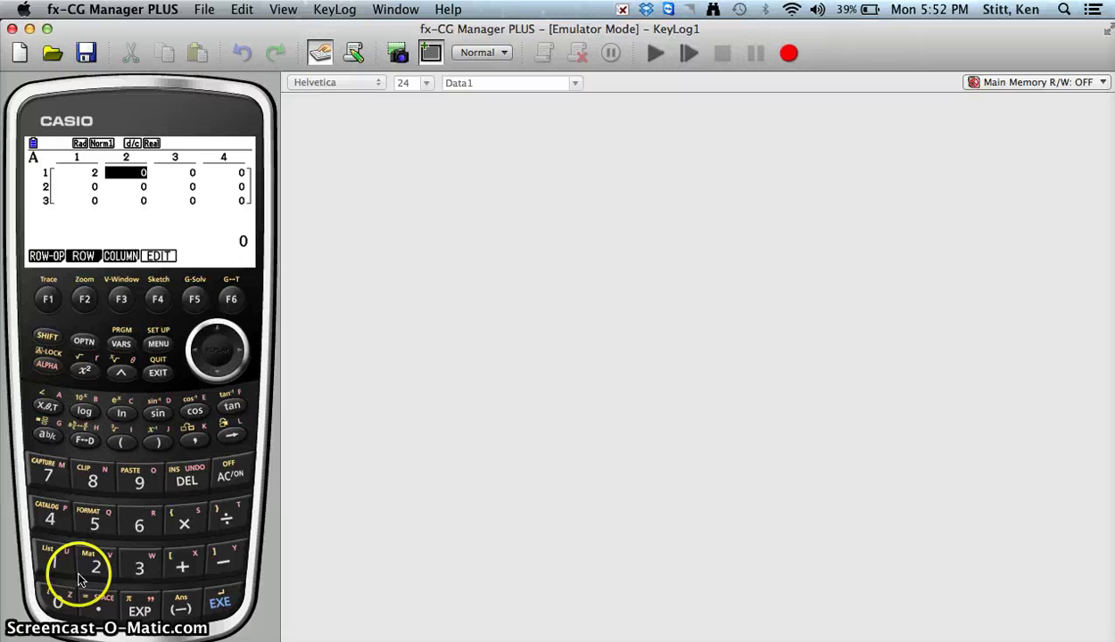
left_click(219, 606)
left_click(183, 610)
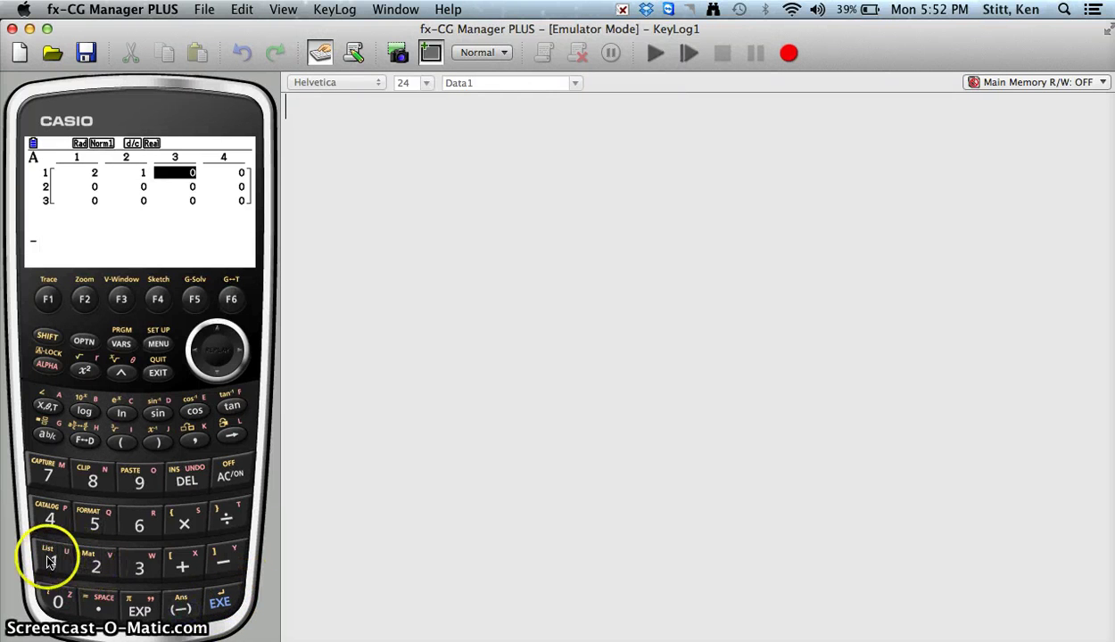
left_click(219, 604)
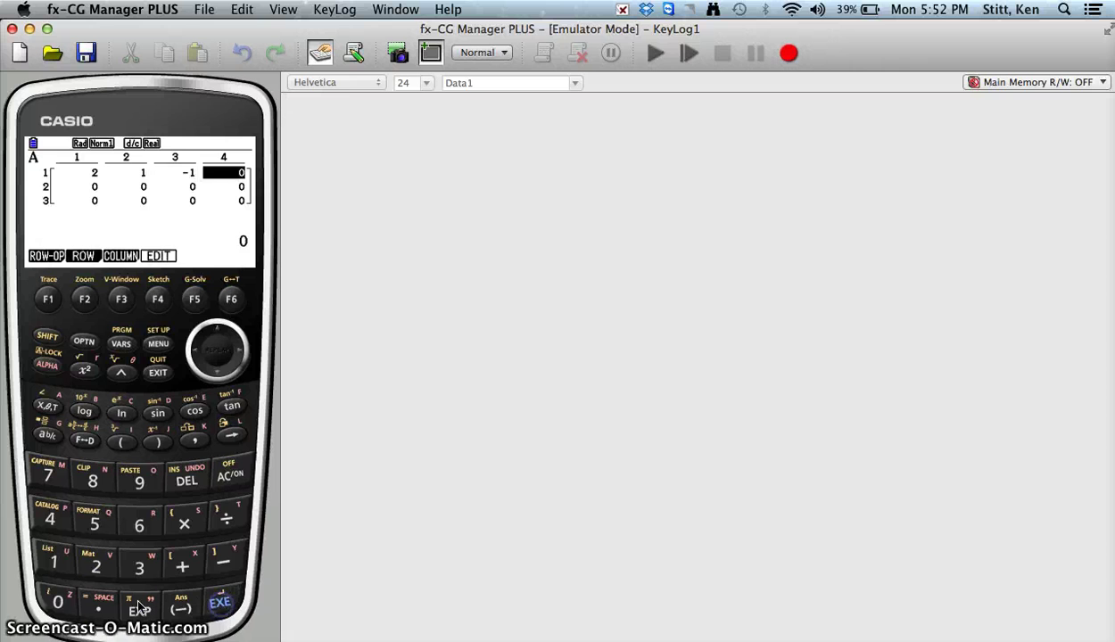
left_click(96, 564)
left_click(225, 601)
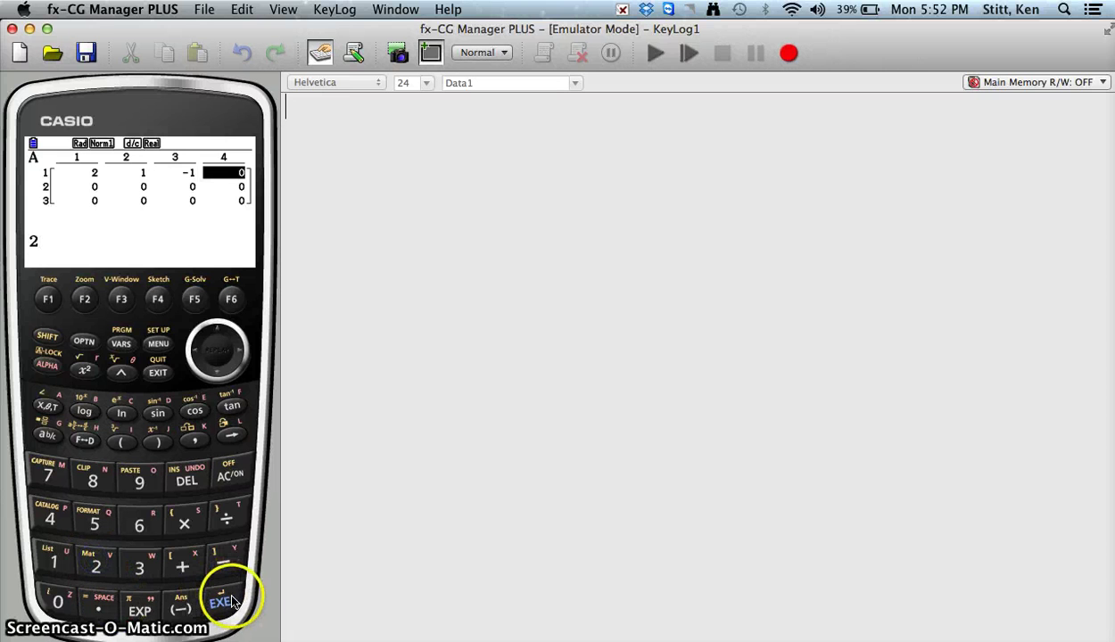
Enter row 2 of matrix A as 1, 3, 2, 1.
left_click(54, 558)
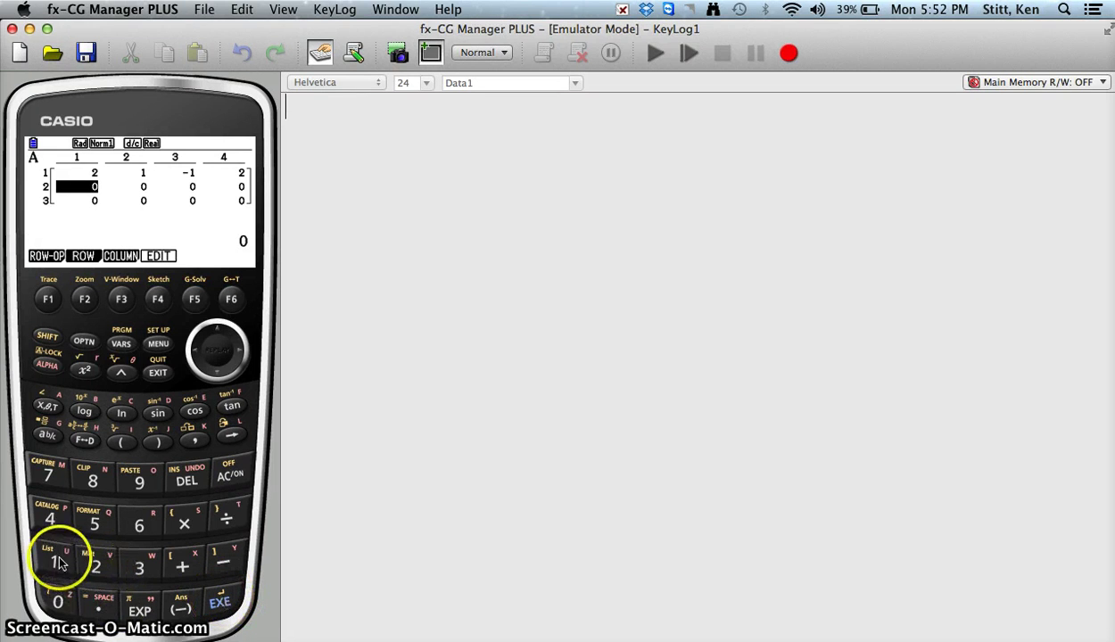
left_click(223, 604)
left_click(142, 568)
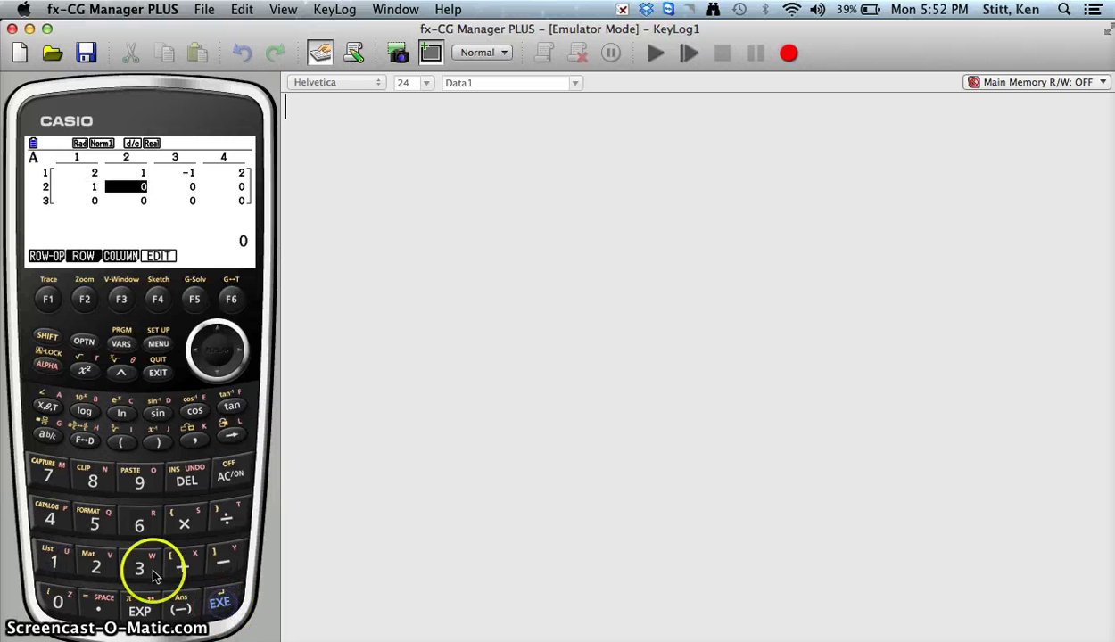
left_click(217, 607)
left_click(96, 563)
left_click(222, 605)
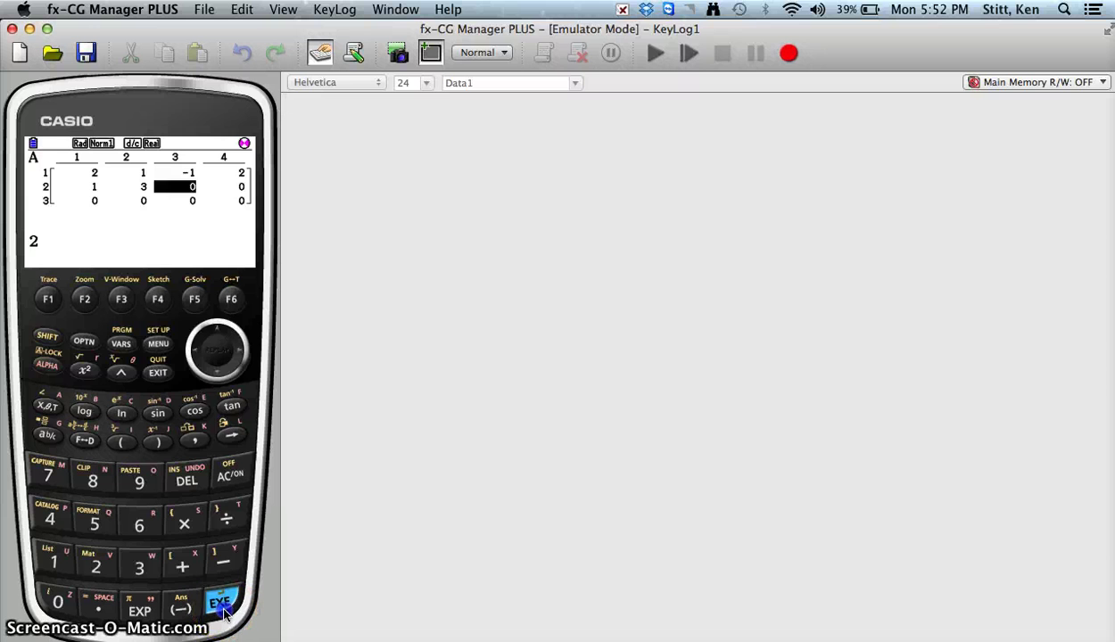
left_click(40, 569)
left_click(220, 604)
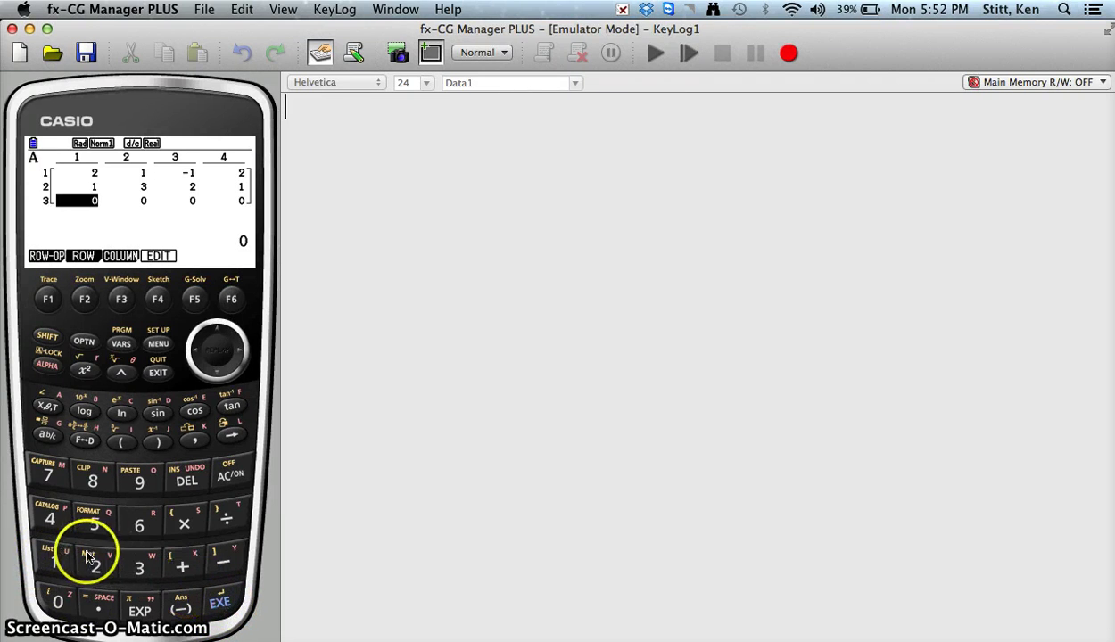
Enter row 3 of matrix A as 1, 1, 1, 2.
left_click(51, 561)
left_click(222, 605)
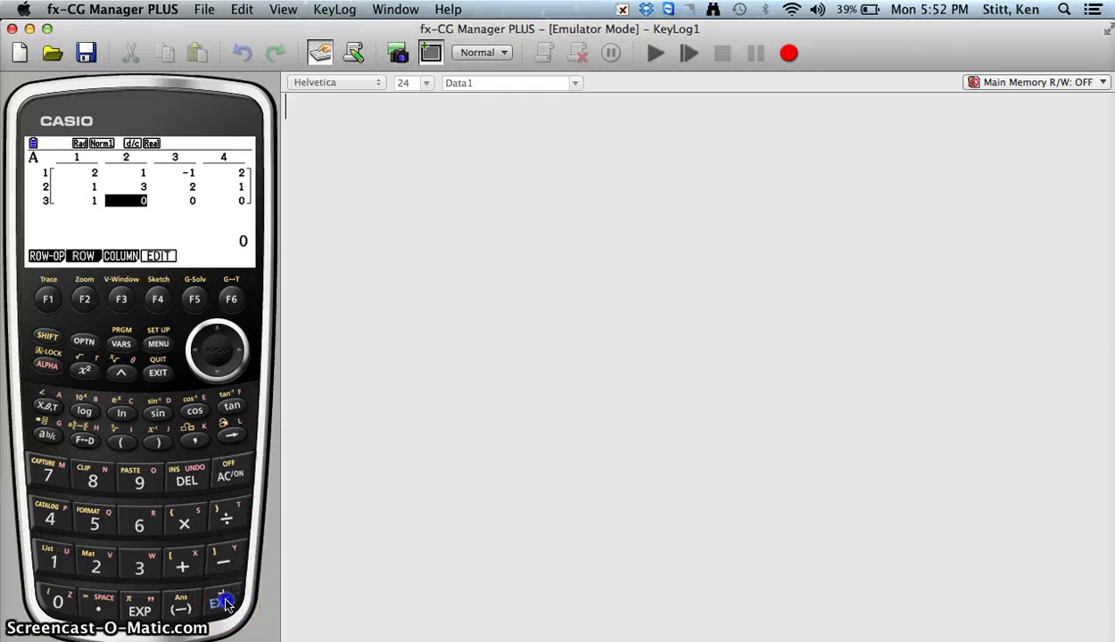
left_click(54, 560)
left_click(221, 603)
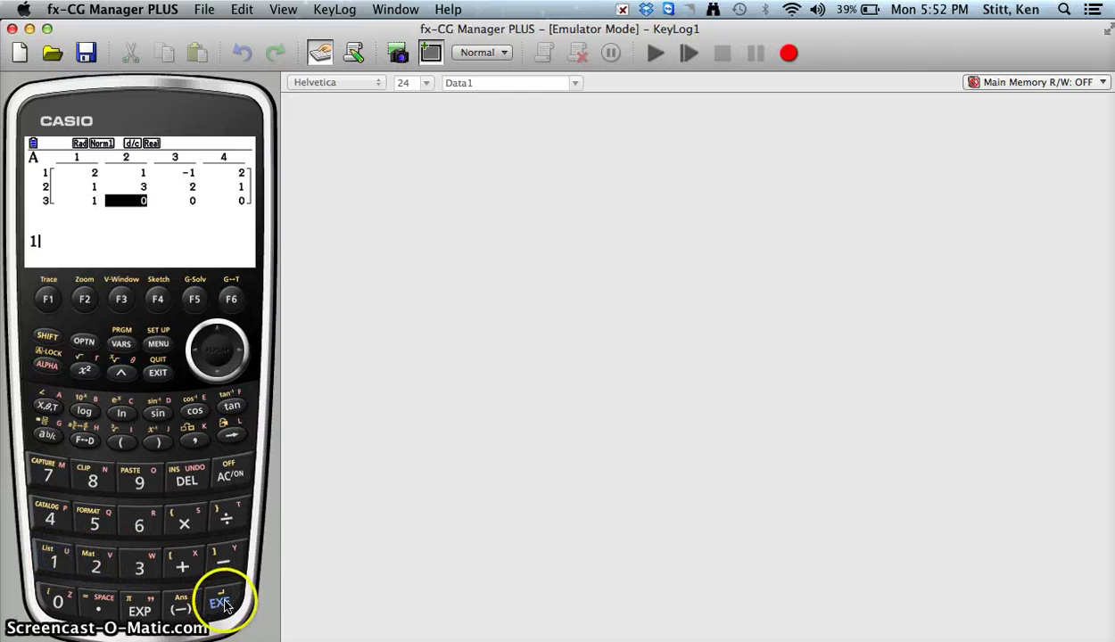
left_click(52, 560)
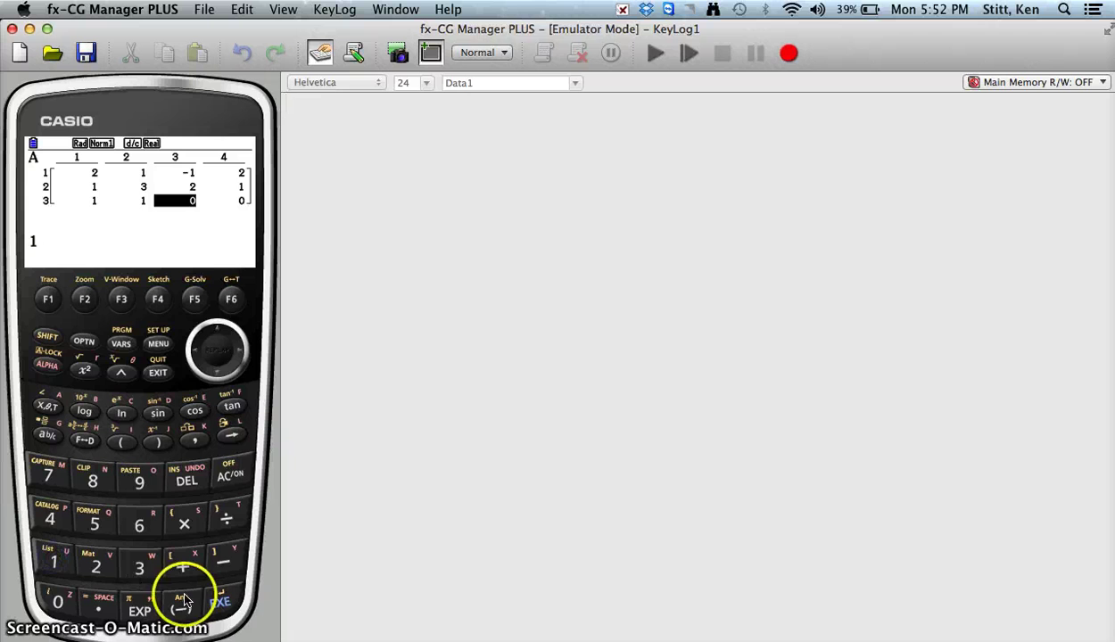
left_click(221, 604)
left_click(96, 567)
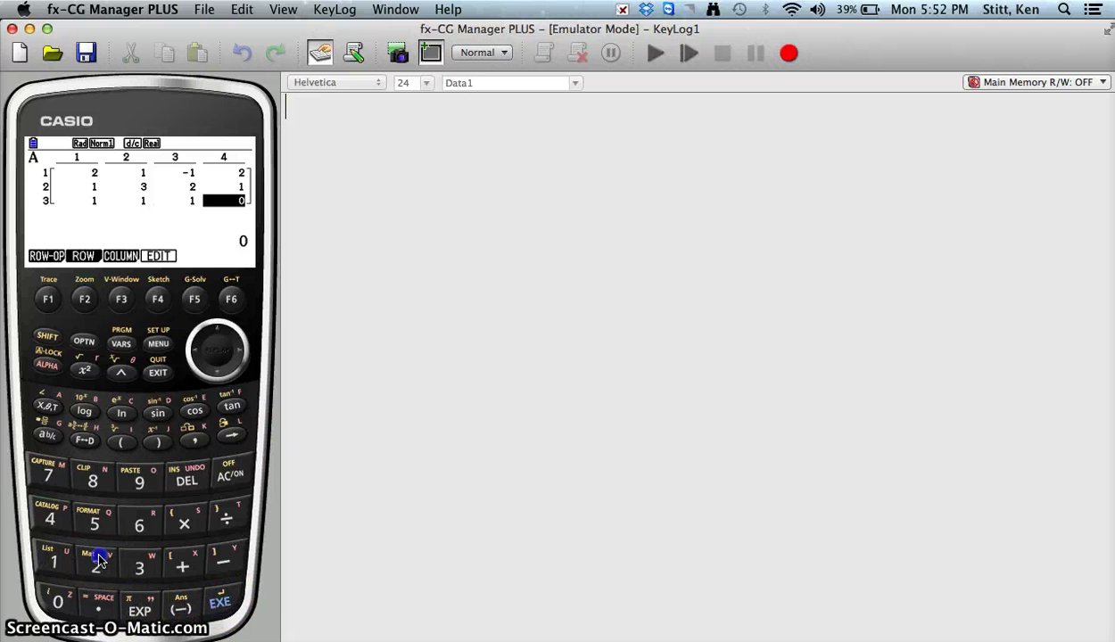
left_click(220, 604)
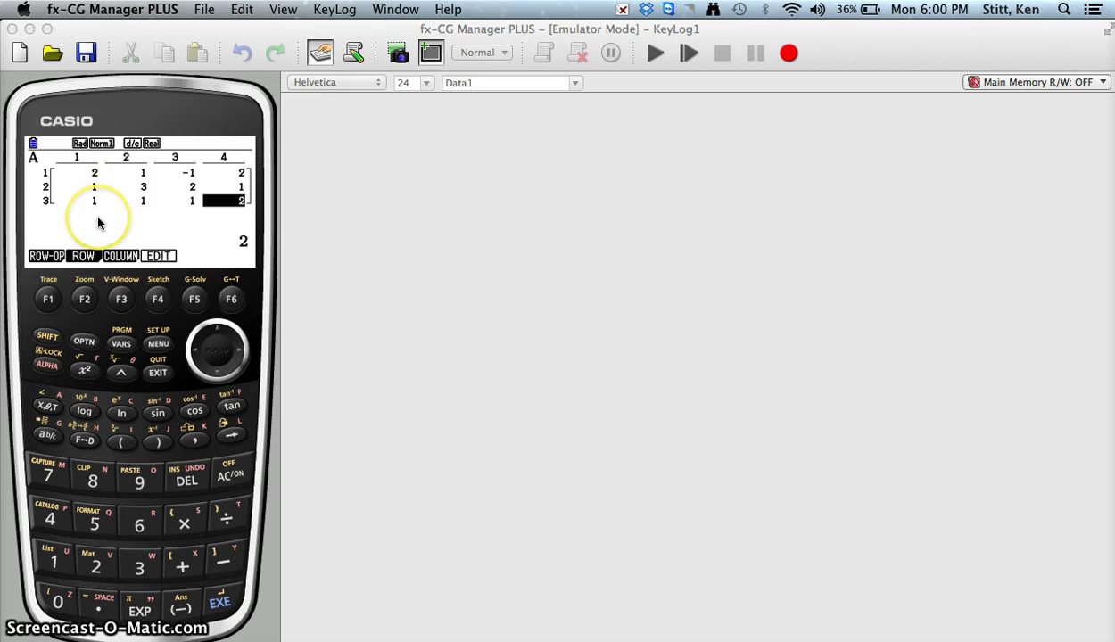
Choose the ×Row+ (k×Row m + Row n → Row n) operation from the ROW-OP menu.
left_click(49, 301)
left_click(49, 302)
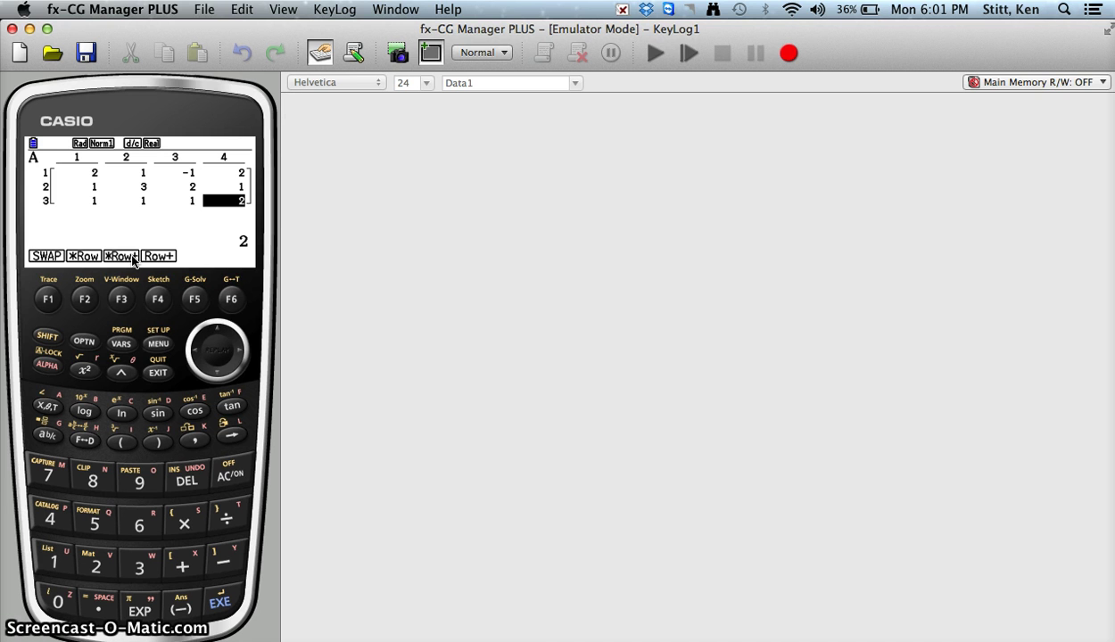
left_click(121, 299)
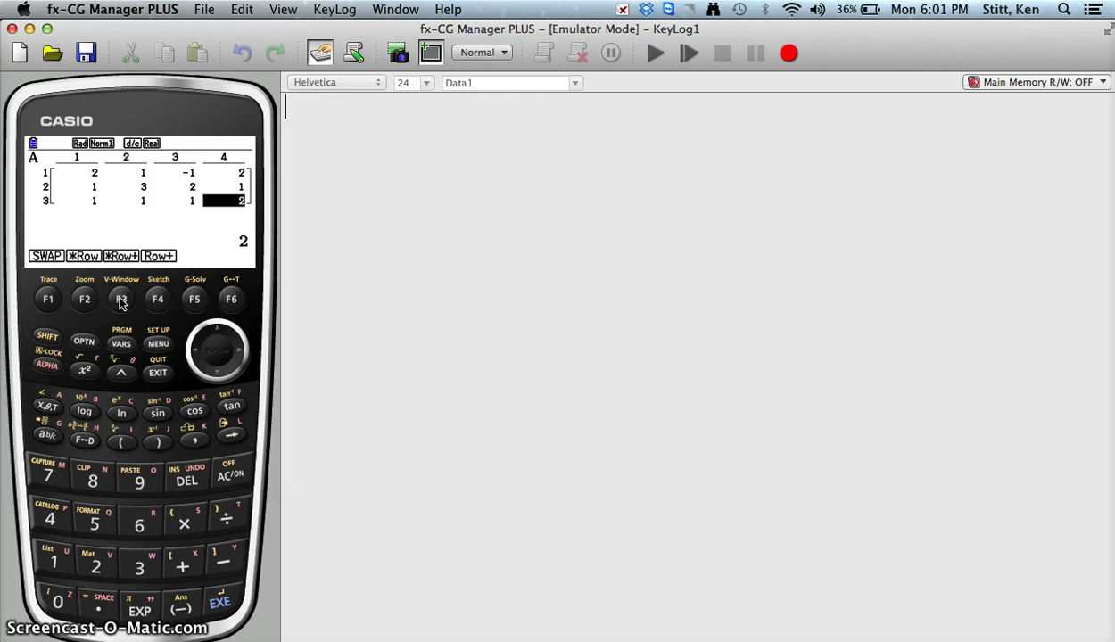
left_click(121, 300)
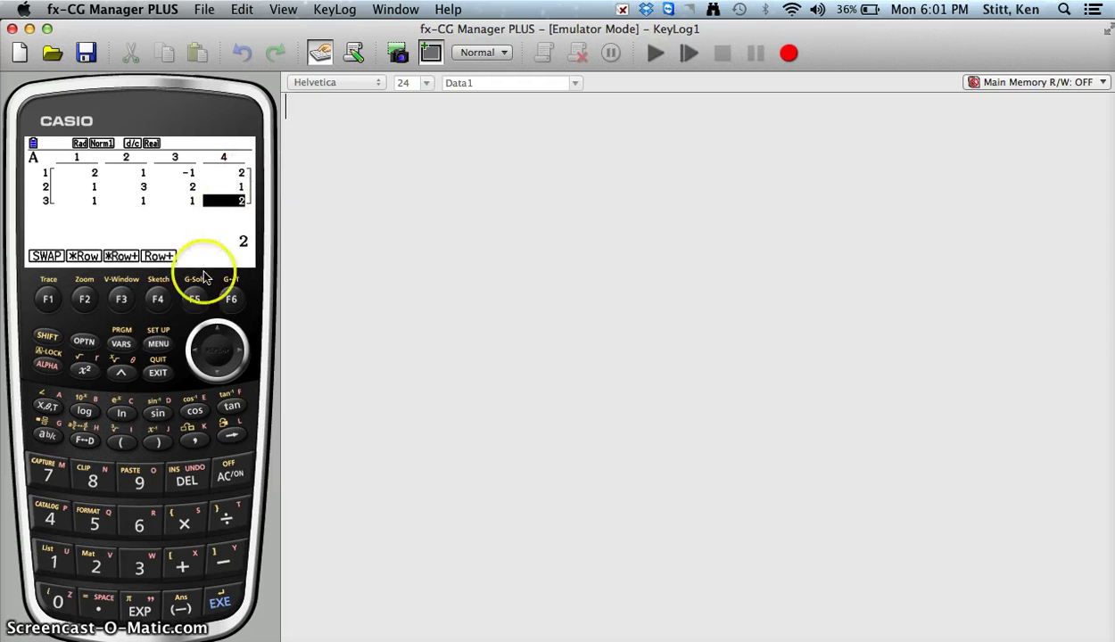
left_click(121, 301)
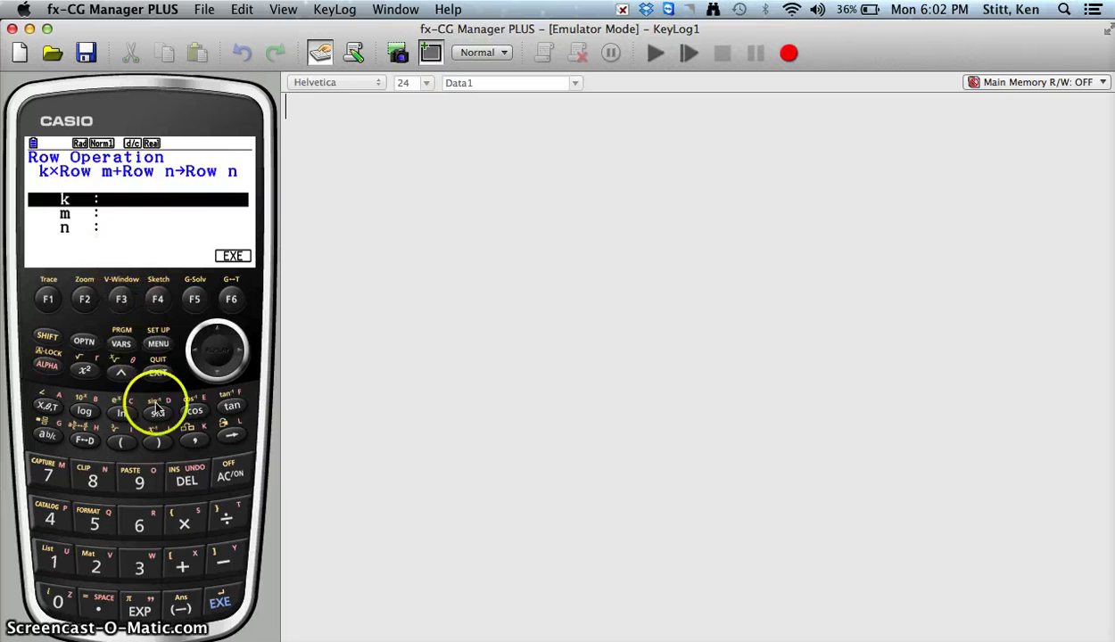
Apply −0.5×Row 1 + Row 2 → Row 2, making row 2 read 0 2.5 2.5 0.
left_click(180, 610)
left_click(98, 606)
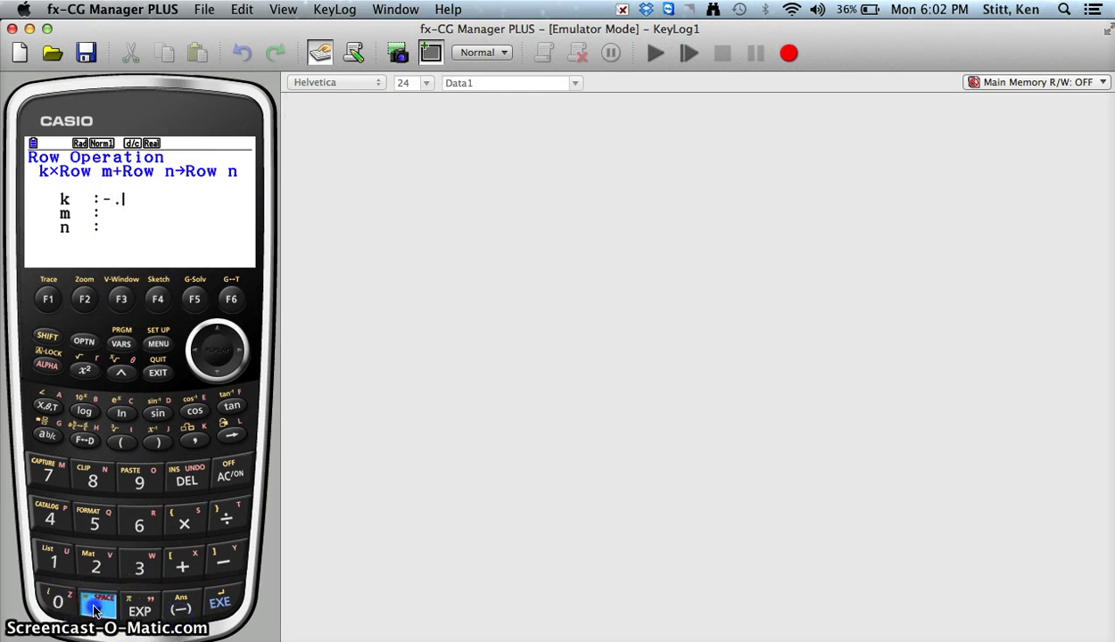
left_click(95, 524)
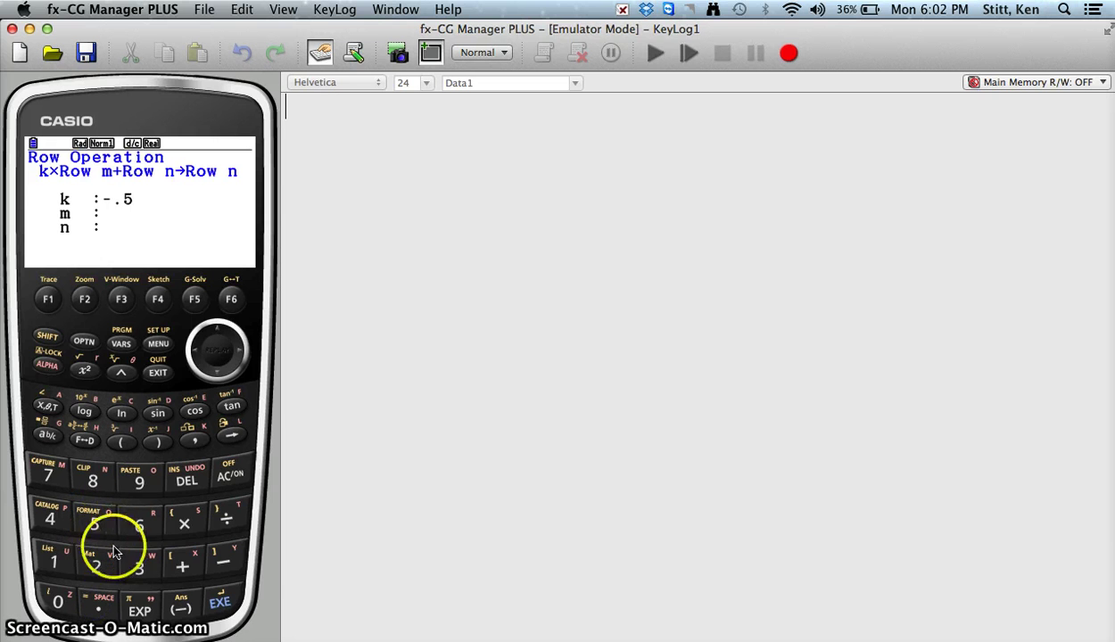
left_click(219, 602)
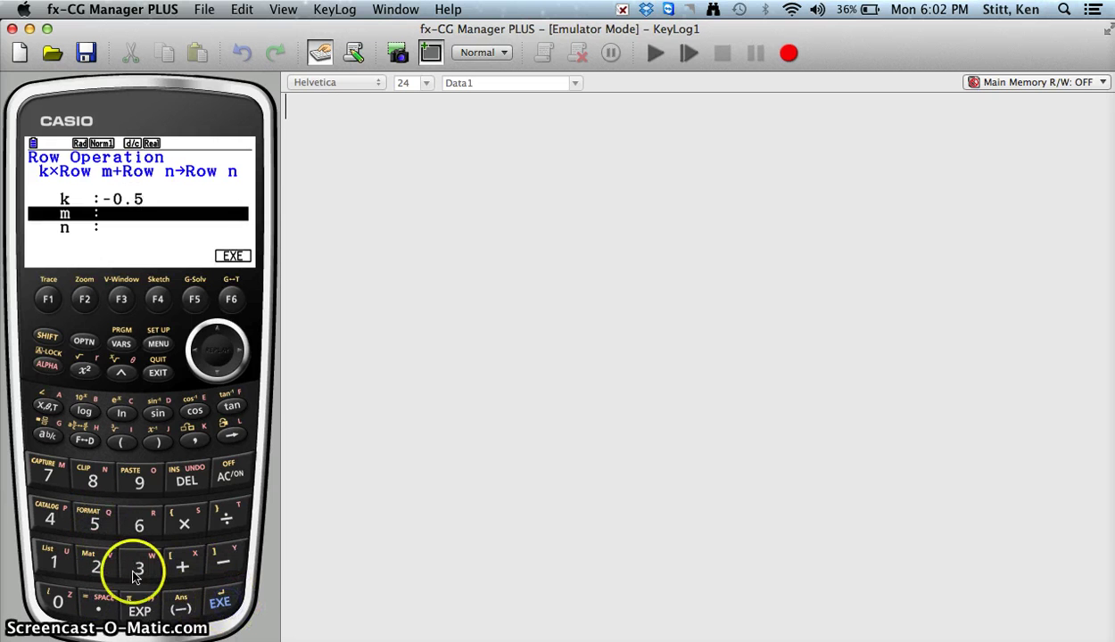
left_click(55, 564)
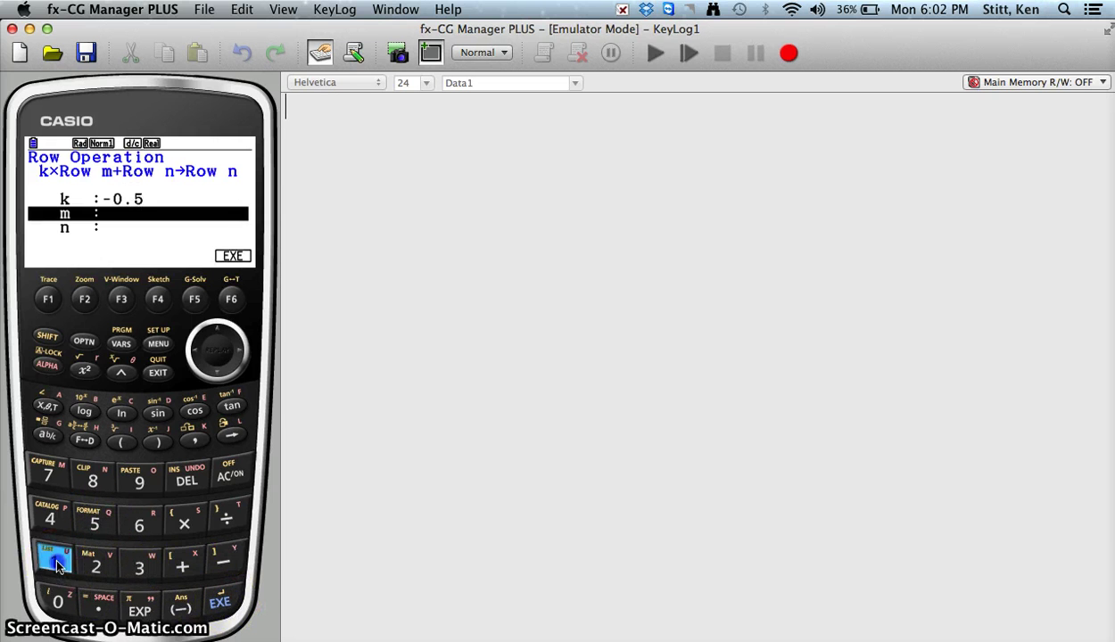
left_click(219, 605)
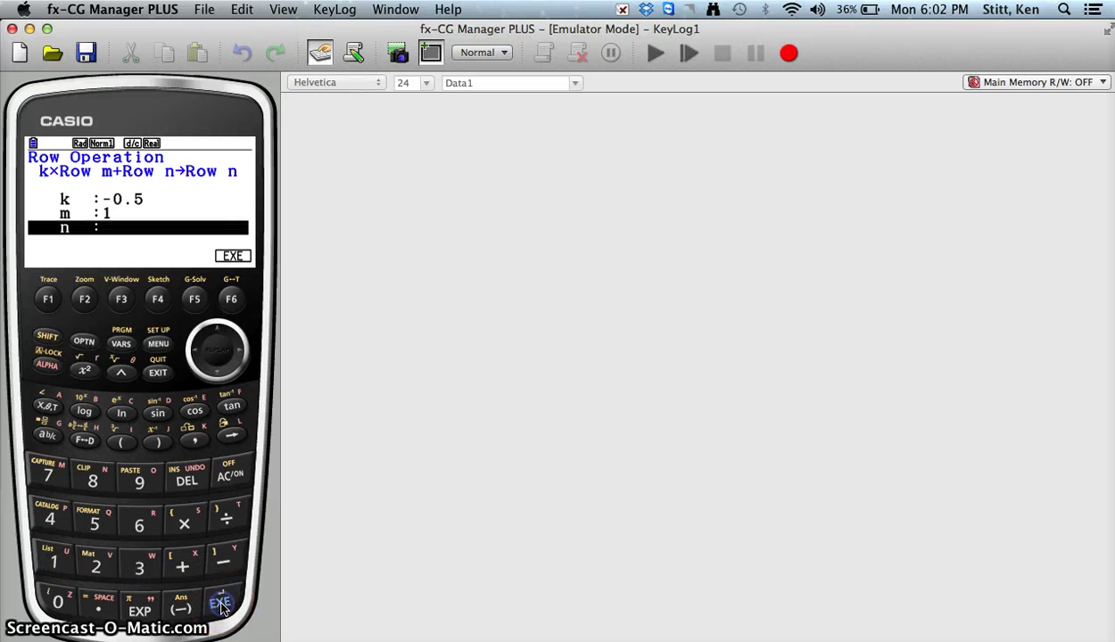
left_click(93, 566)
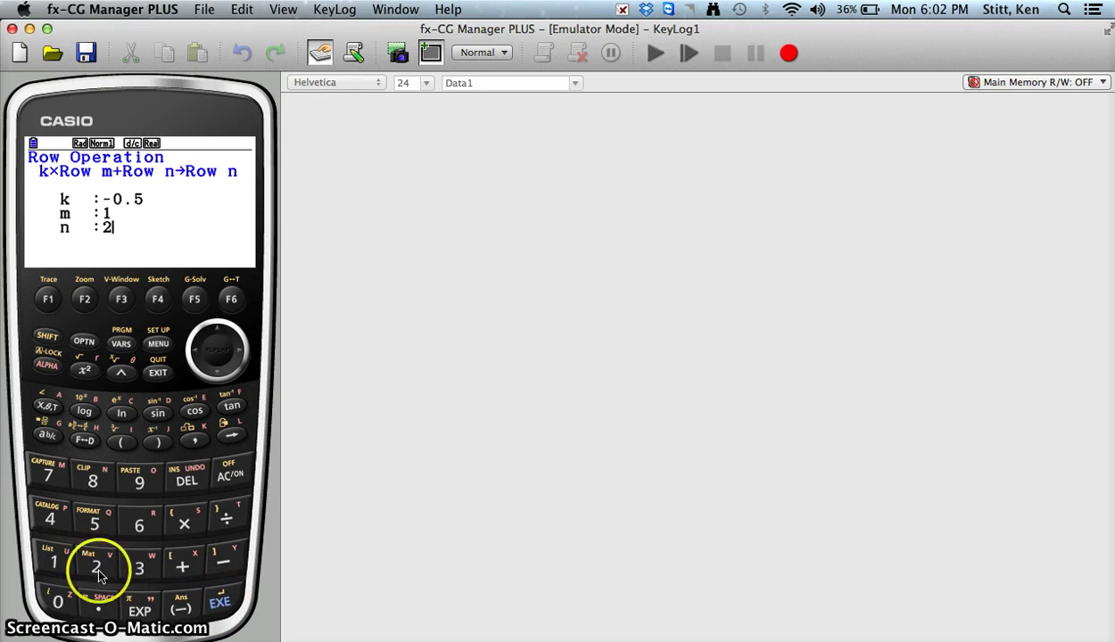
left_click(222, 603)
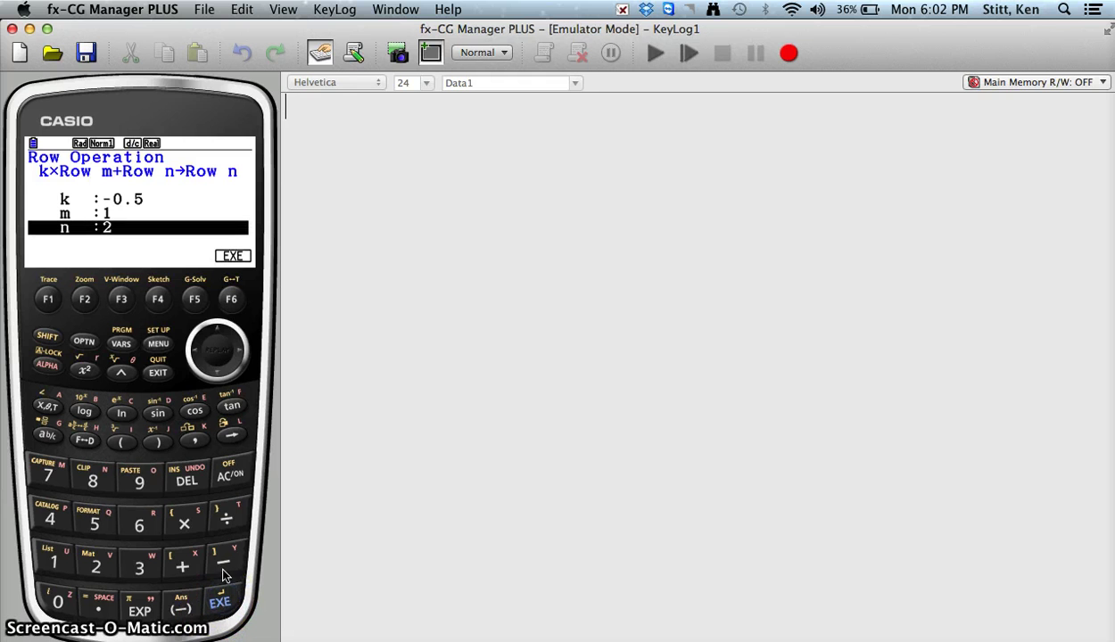
left_click(230, 299)
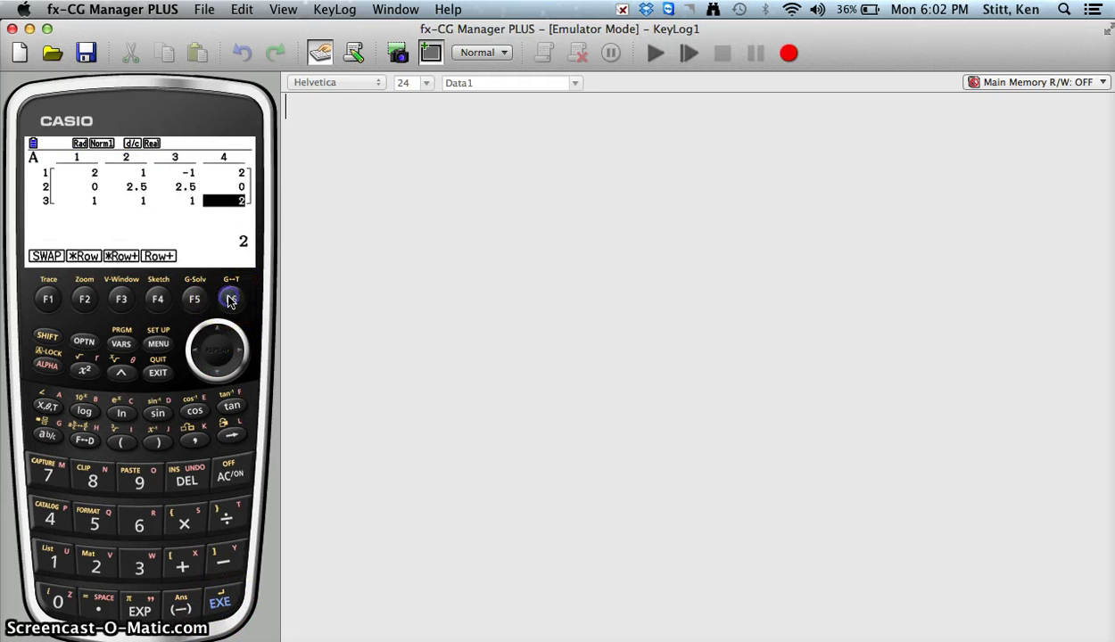
mouse_move(230, 301)
left_mouse_down()
mouse_move(103, 166)
mouse_move(85, 184)
mouse_move(215, 191)
left_mouse_up()
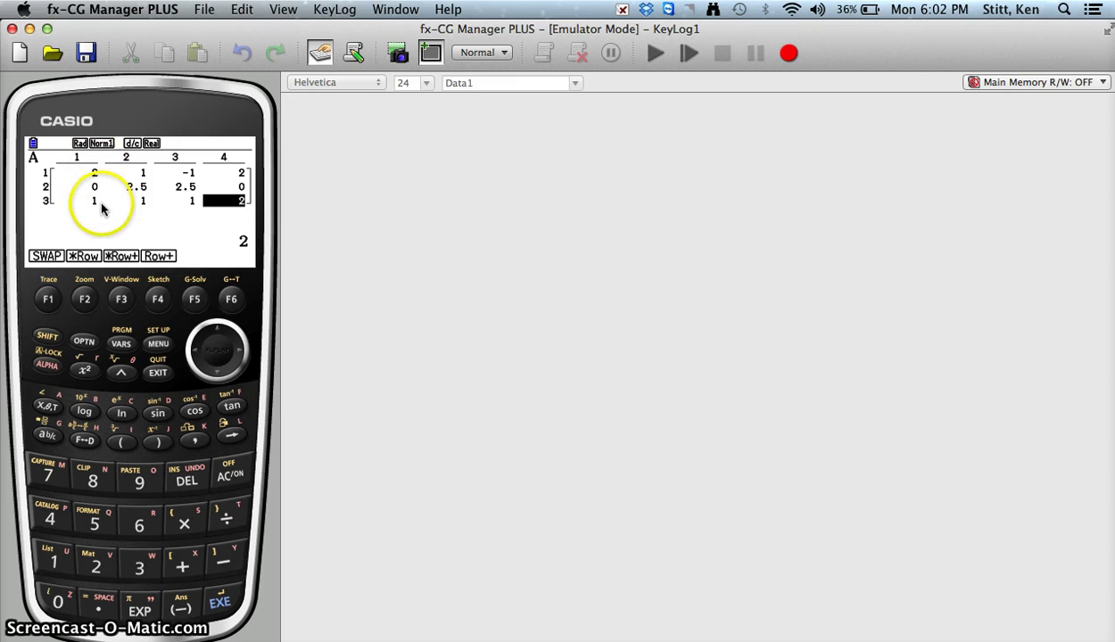
Apply −0.5×Row 1 + Row 3 → Row 3, making row 3 read 0 0.5 1.5 1.
left_click(123, 302)
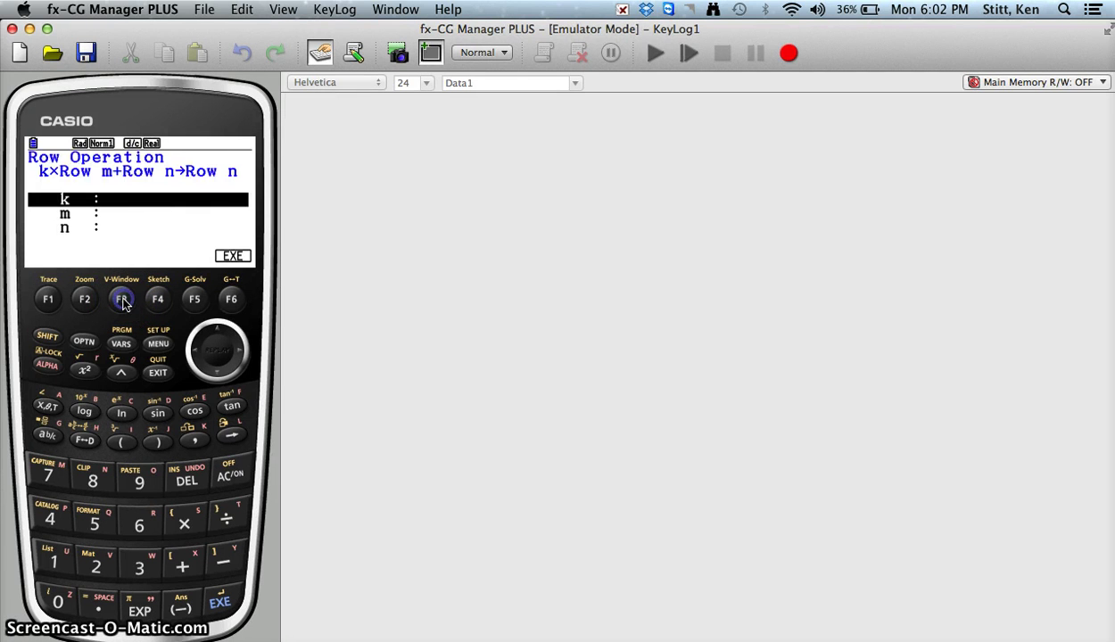
left_click(181, 607)
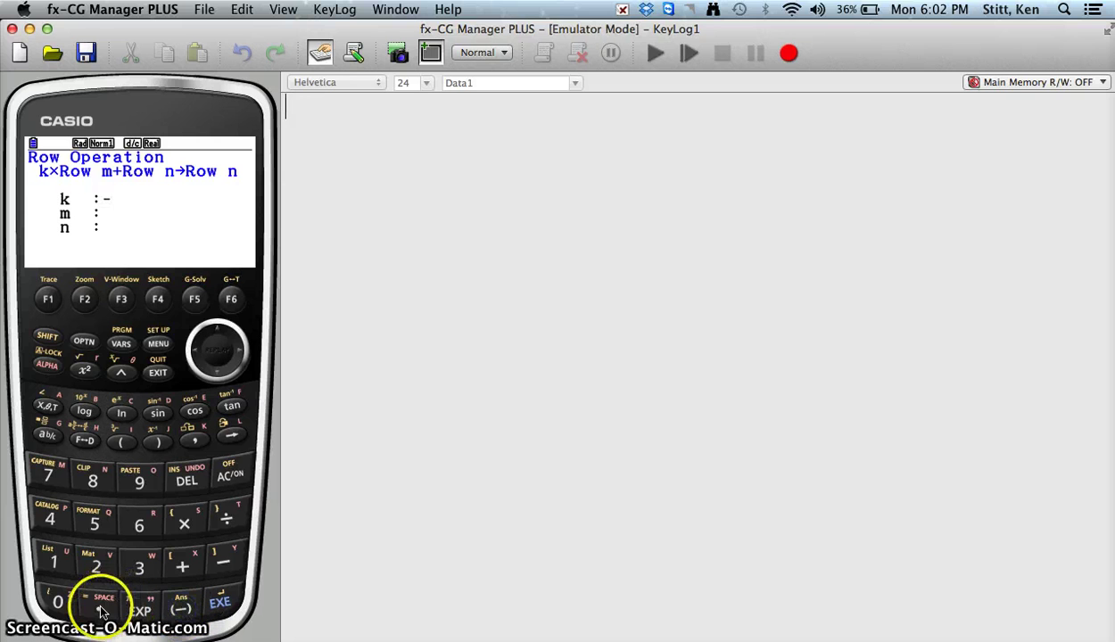
left_click(102, 609)
left_click(94, 524)
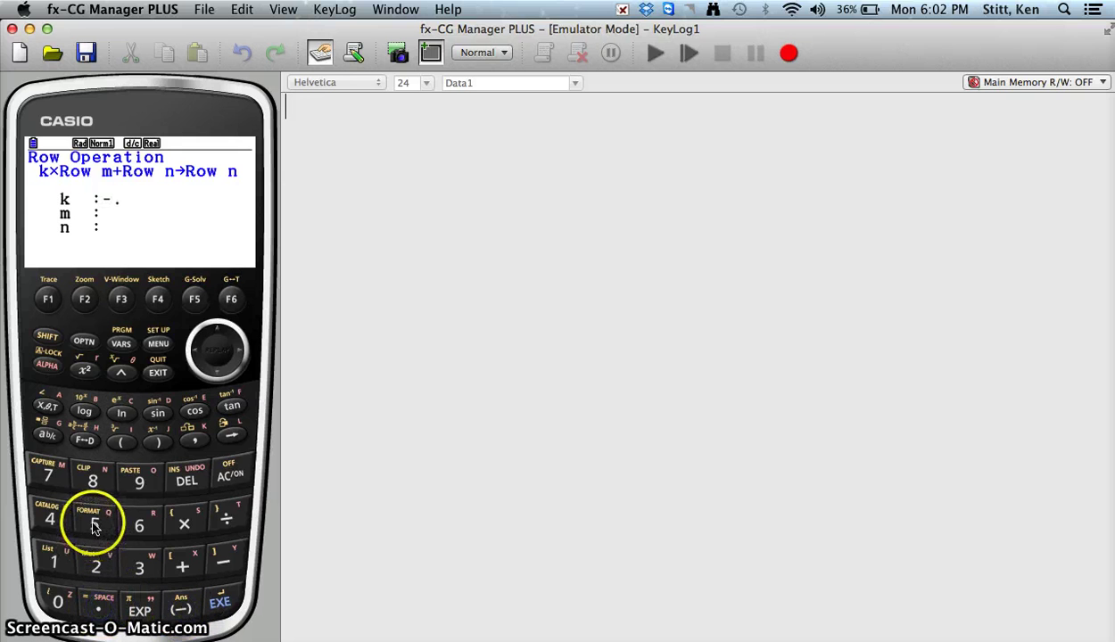
left_click(219, 603)
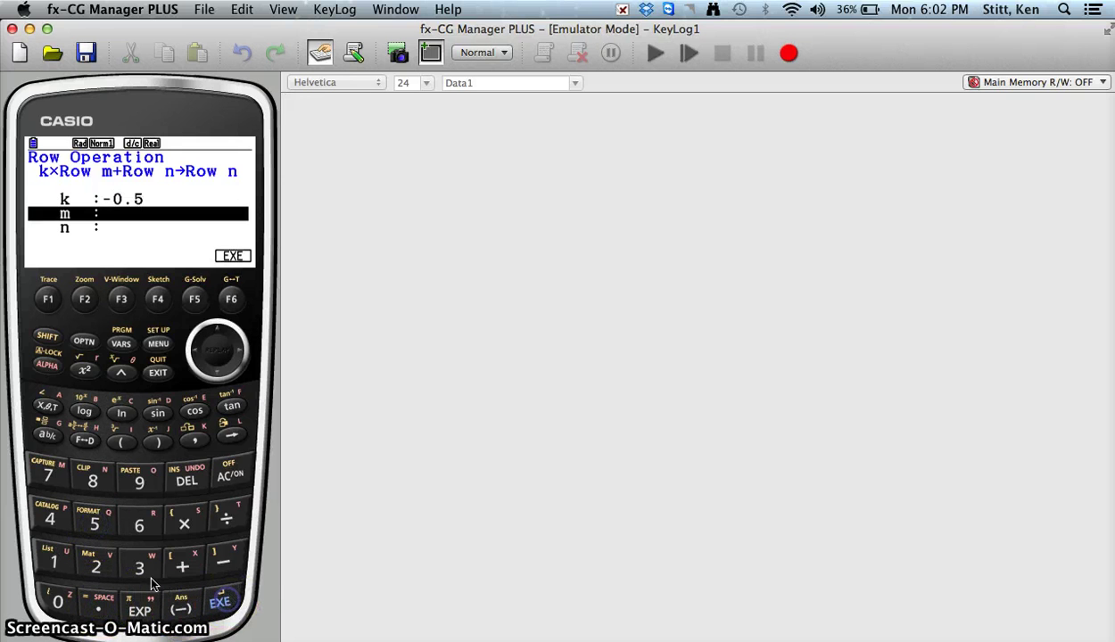
left_click(54, 560)
left_click(219, 601)
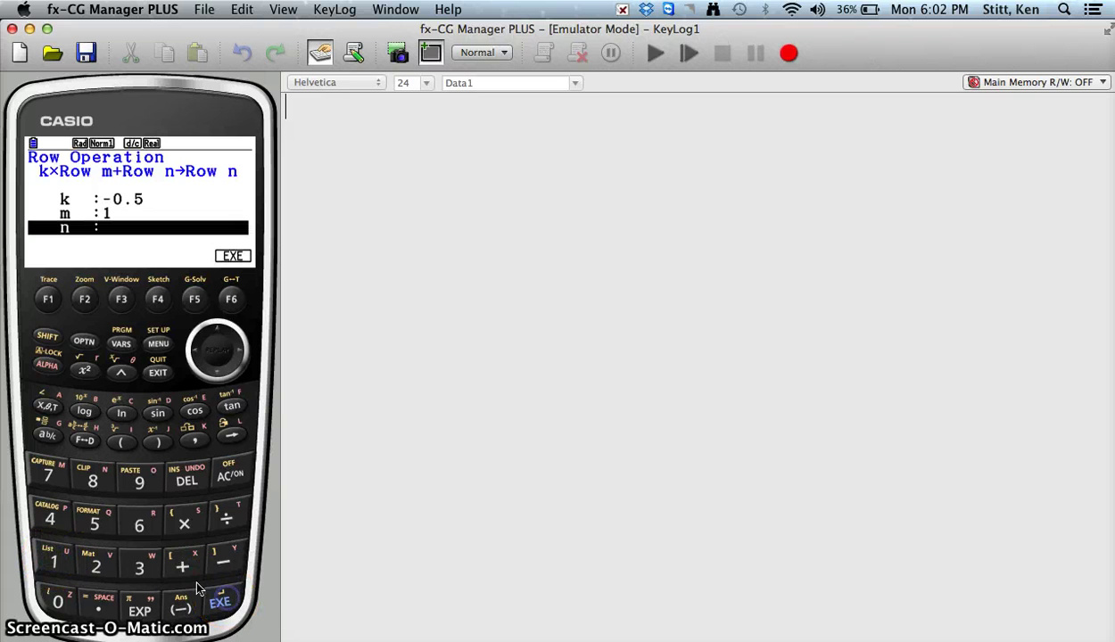
left_click(141, 569)
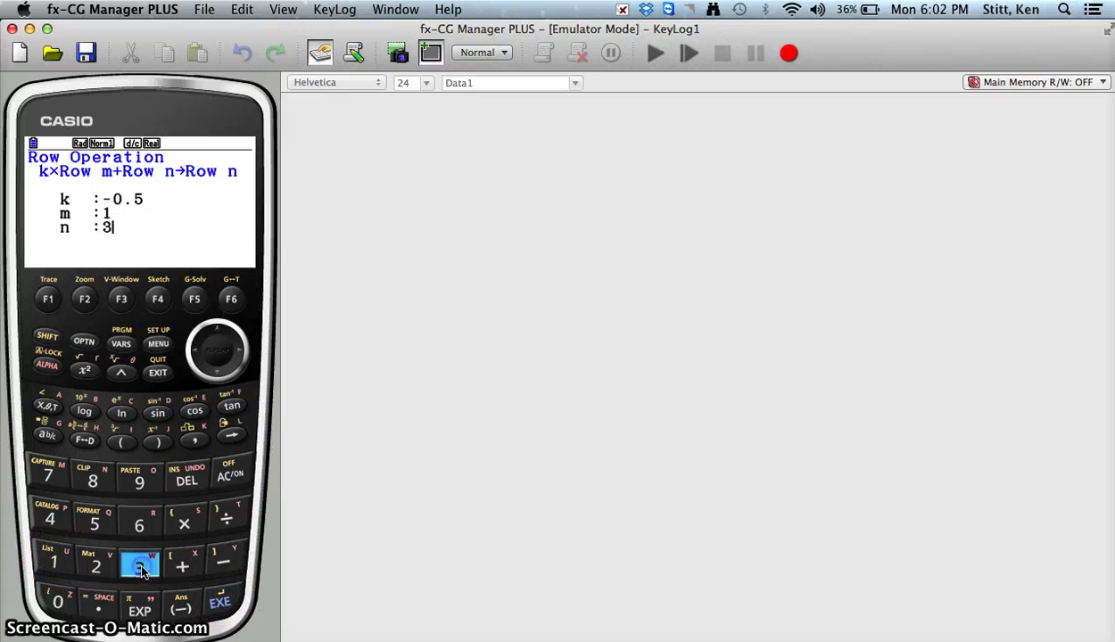
left_click(219, 603)
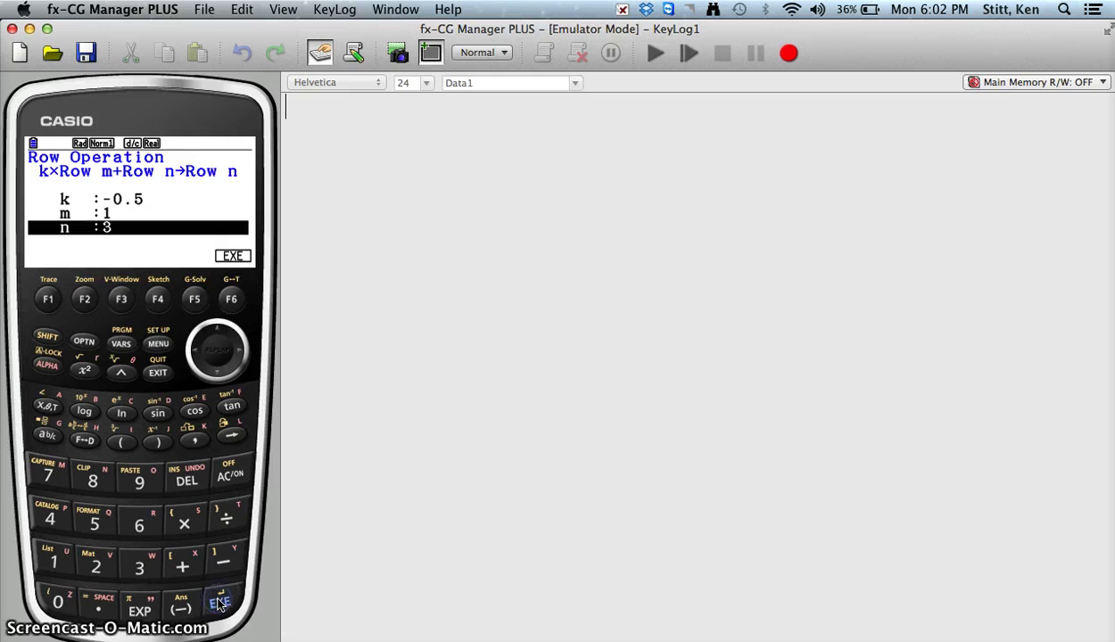
left_click(231, 295)
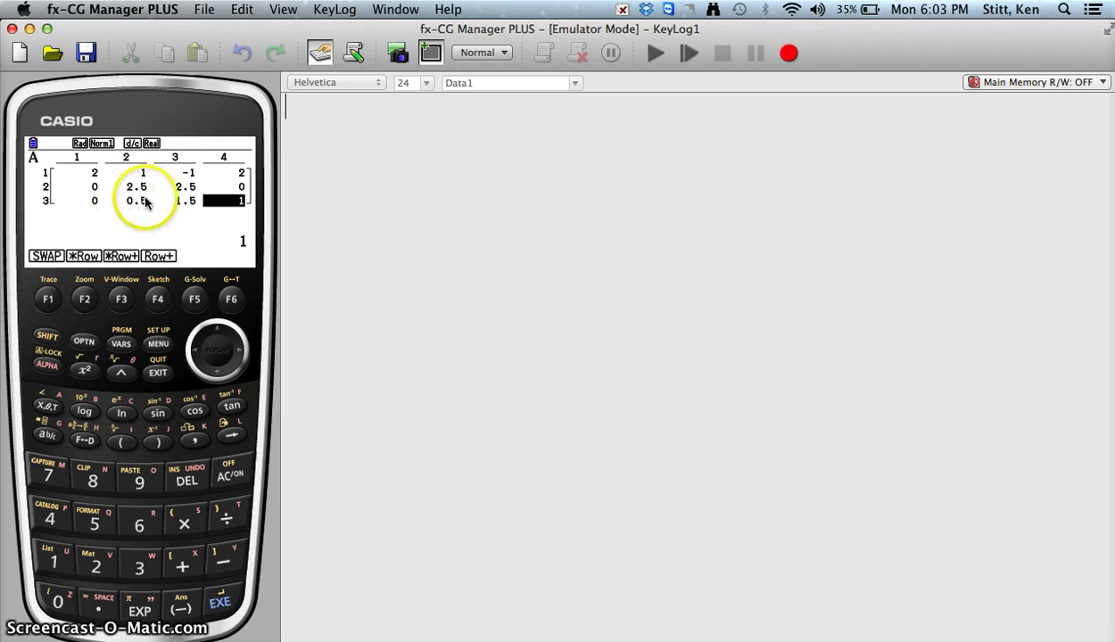
left_click(120, 302)
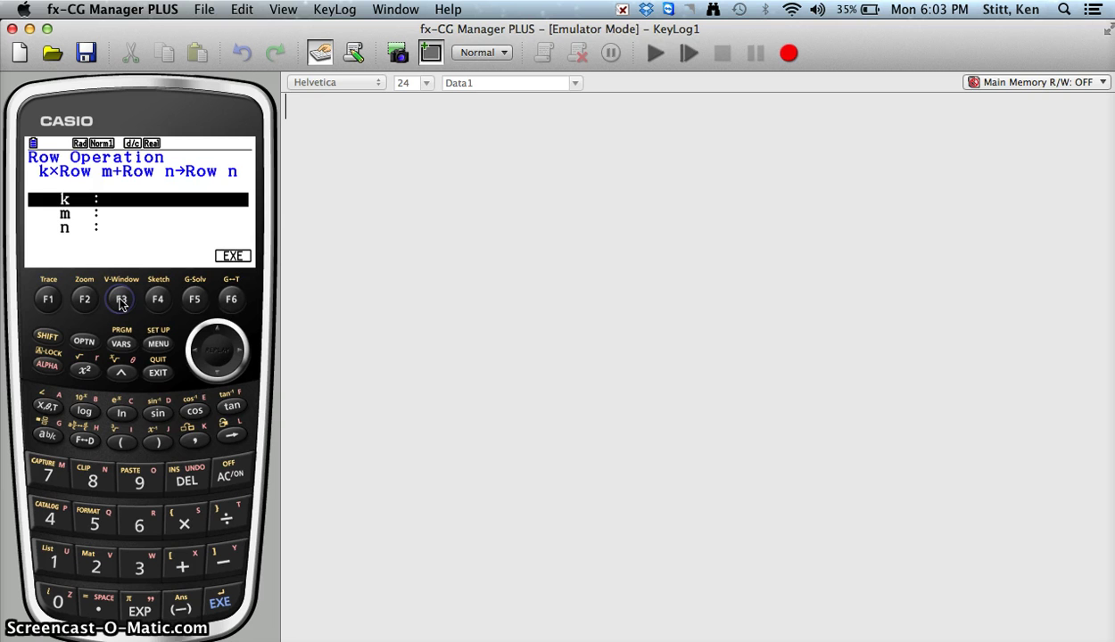
Enter k = −0.2, m = 2, n = 3 to add −0.2×Row 2 to Row 3.
left_click(182, 613)
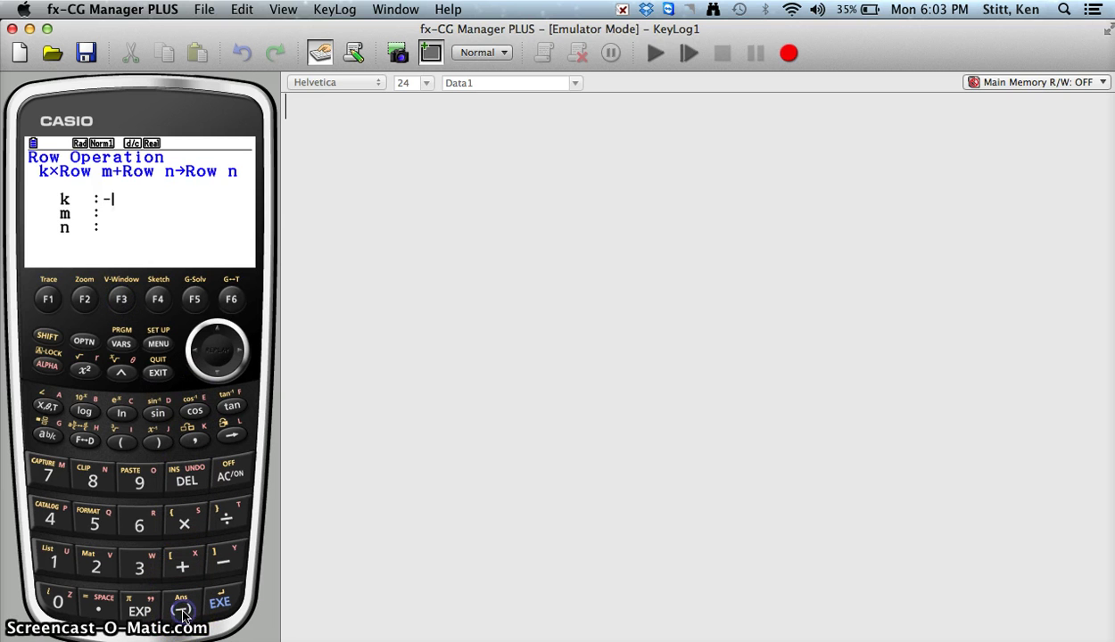
left_click(98, 609)
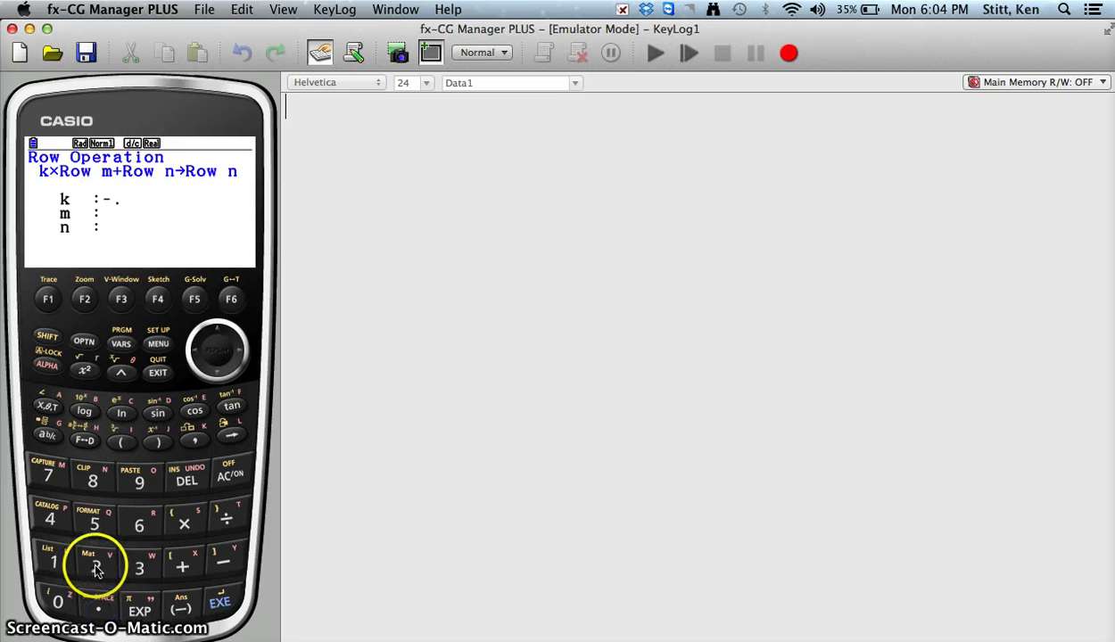
left_click(97, 569)
left_click(223, 605)
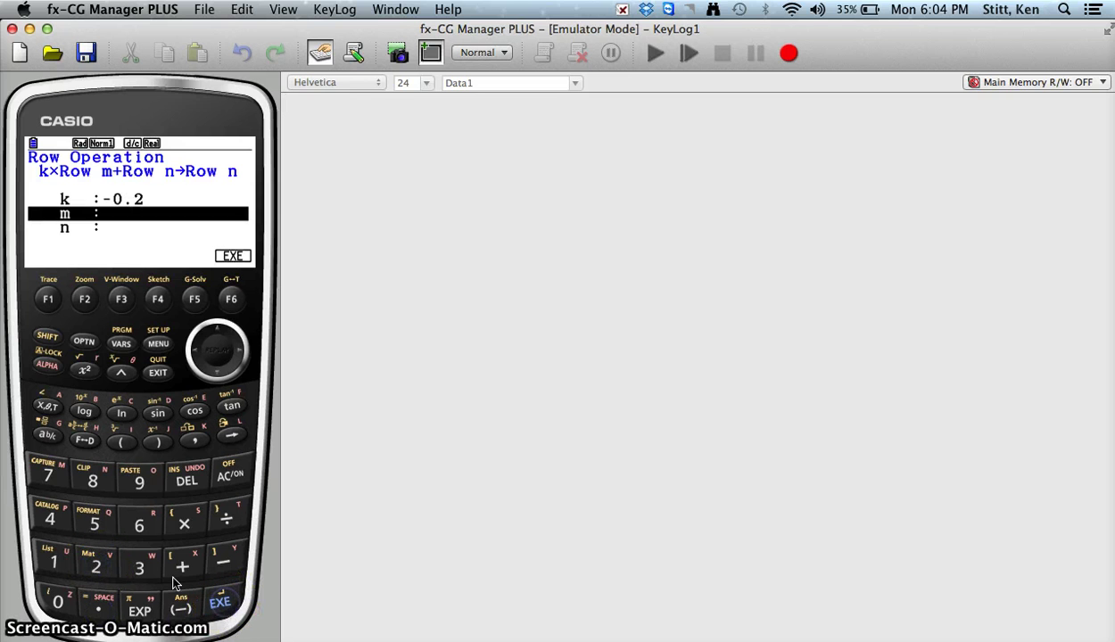
left_click(98, 565)
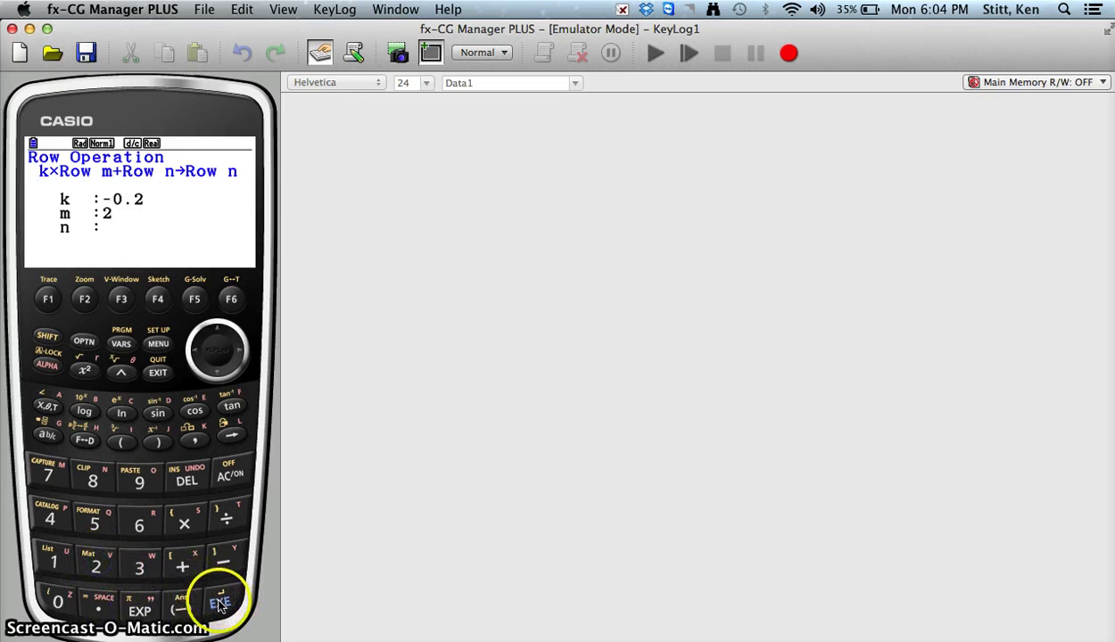
left_click(221, 603)
left_click(141, 570)
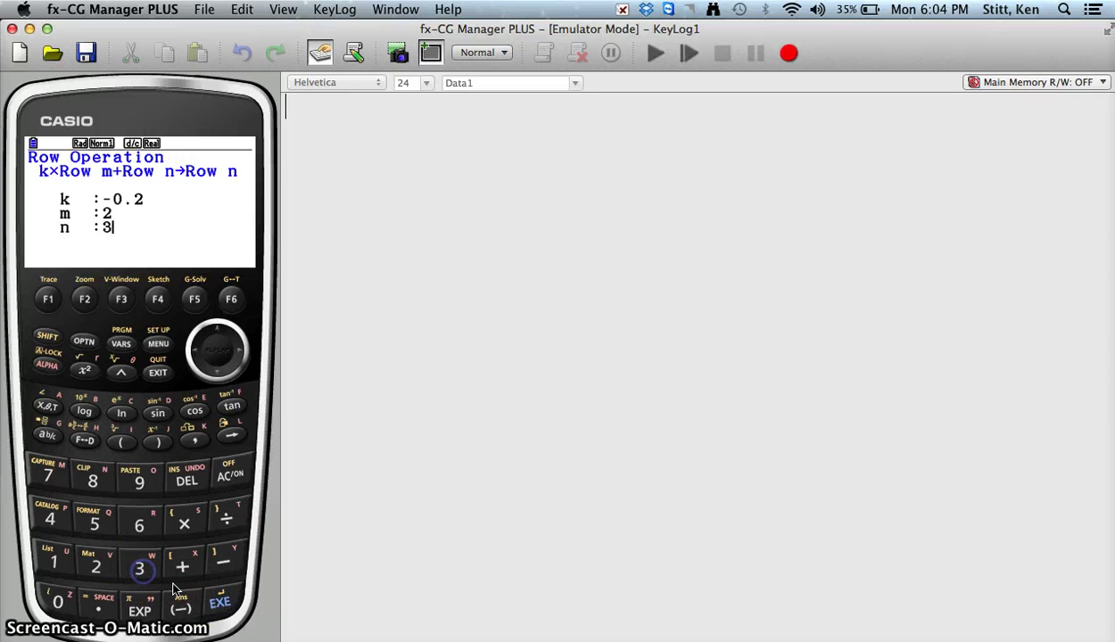
left_click(221, 603)
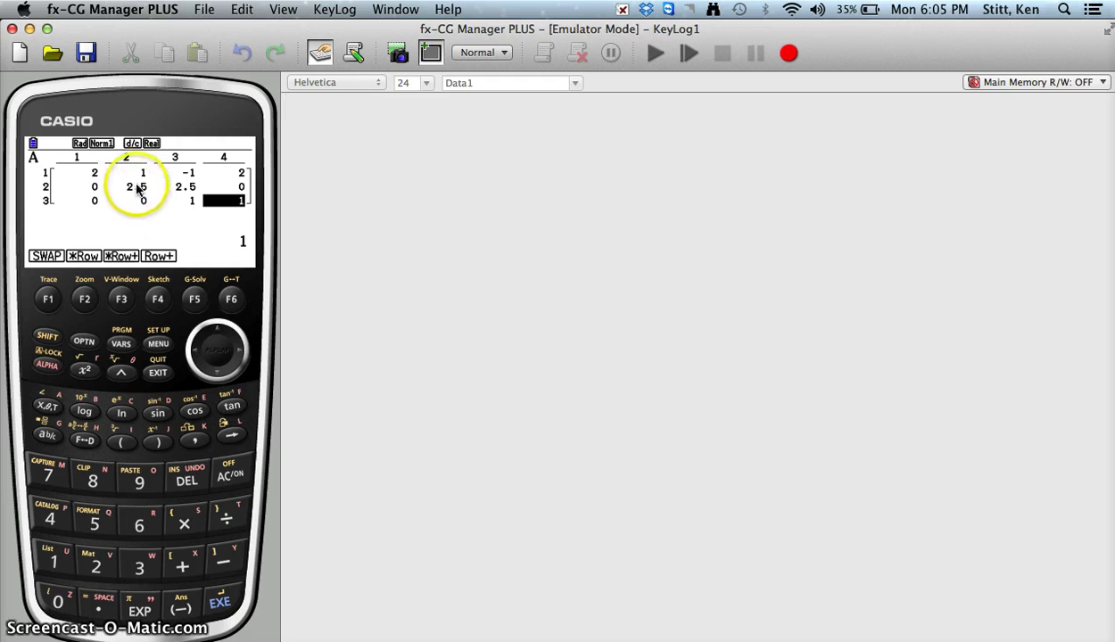
Apply (−1÷2.5)×Row 2 + Row 1 → Row 1, giving row 1 = 2 0 −2 2.
left_click(121, 300)
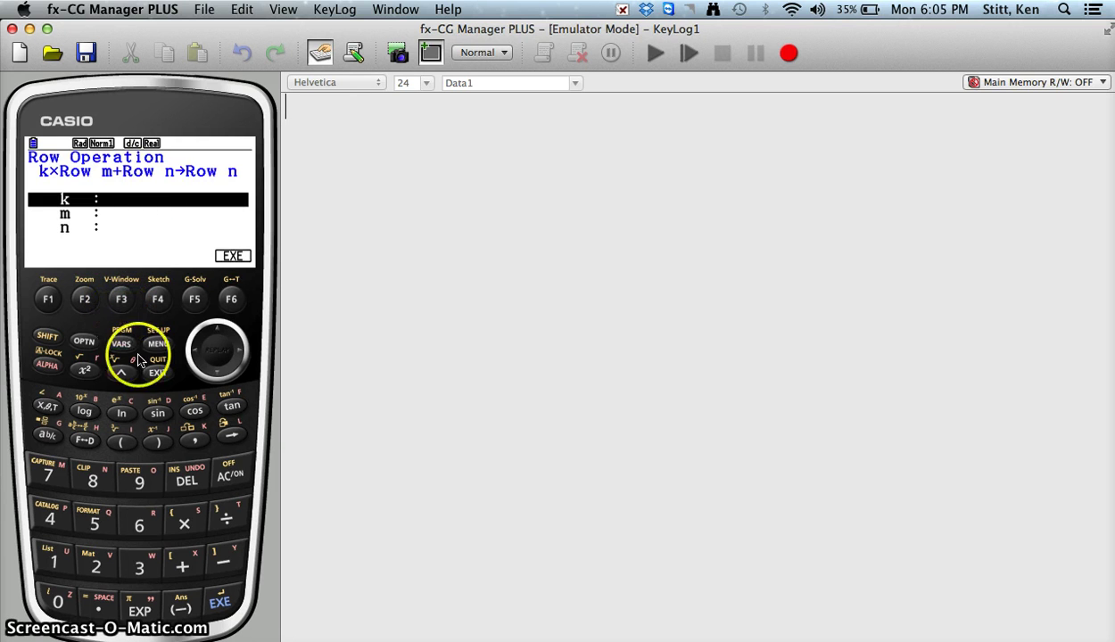
left_click(182, 605)
left_click(52, 562)
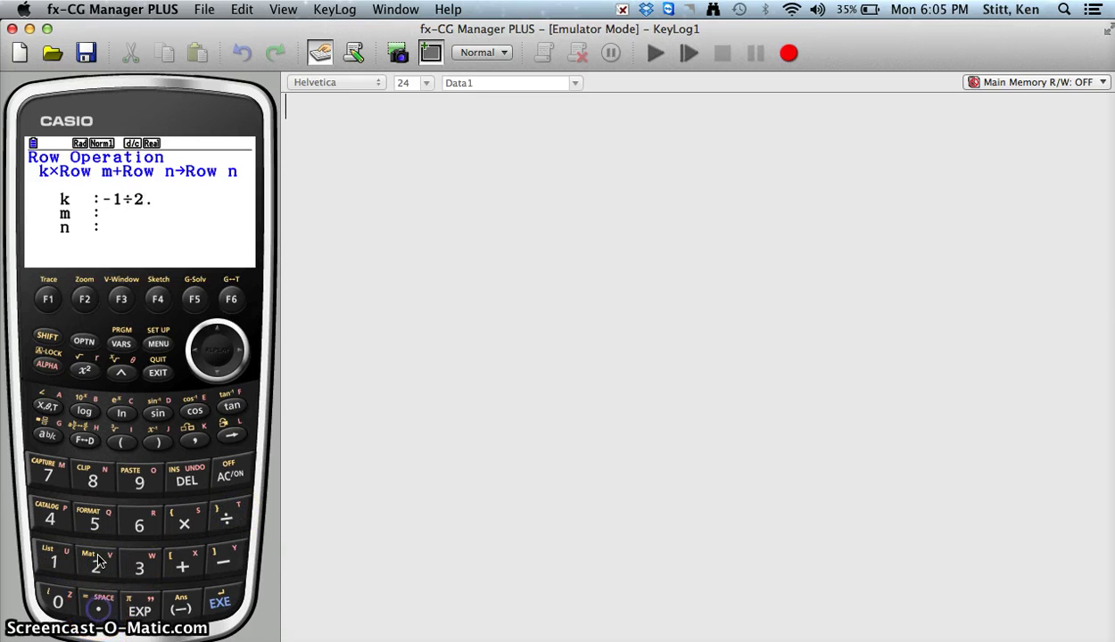
left_click(95, 524)
left_click(220, 603)
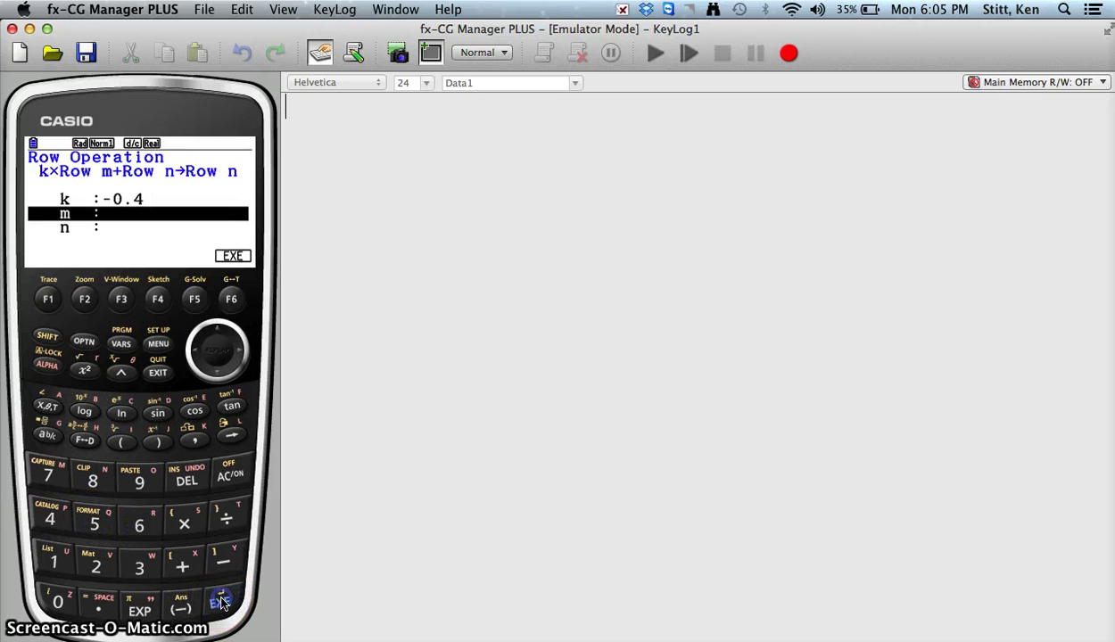
left_click(98, 564)
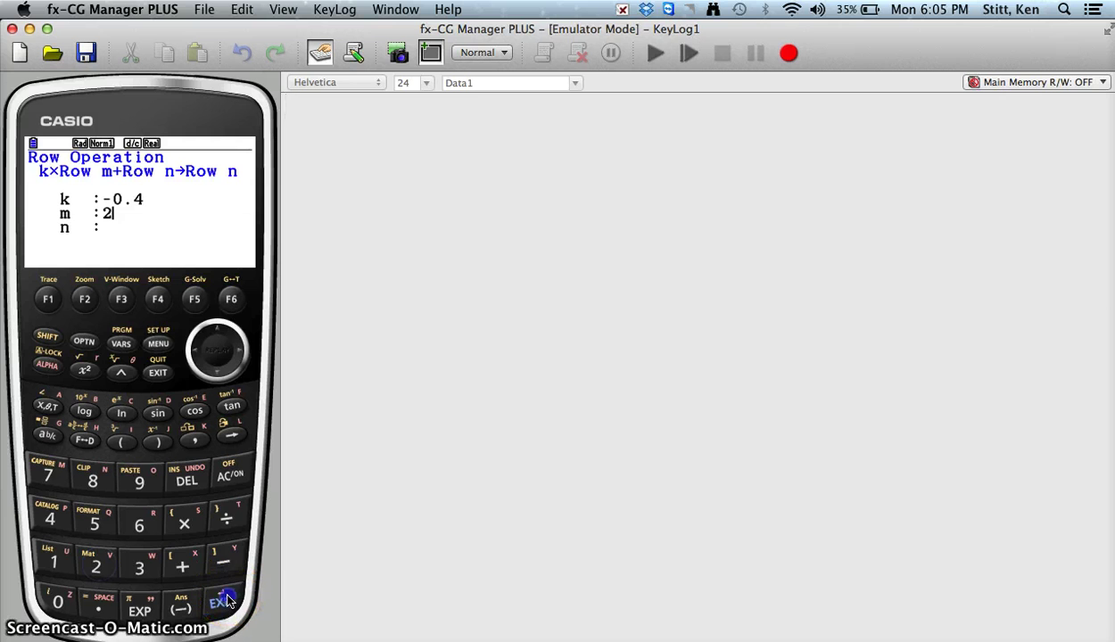
left_click(223, 601)
left_click(56, 565)
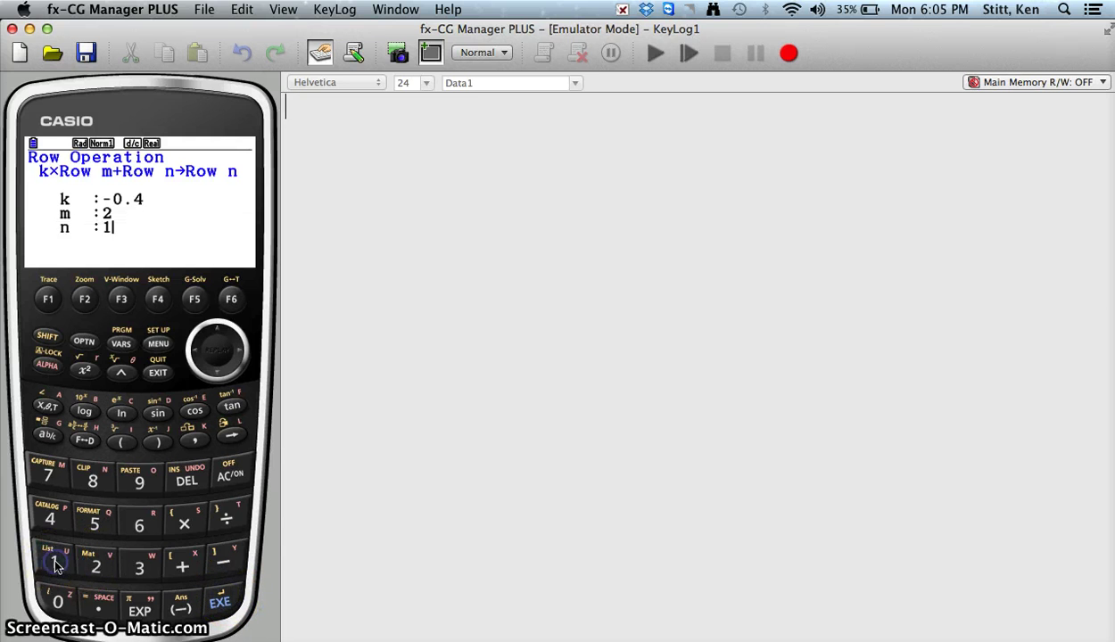
left_click(218, 604)
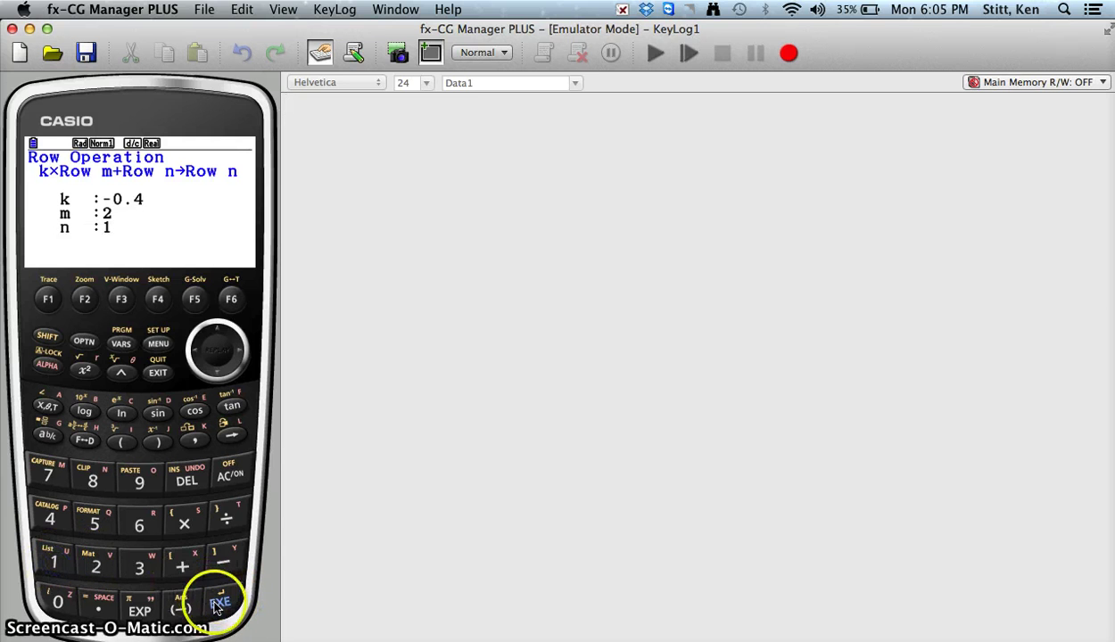
left_click(230, 301)
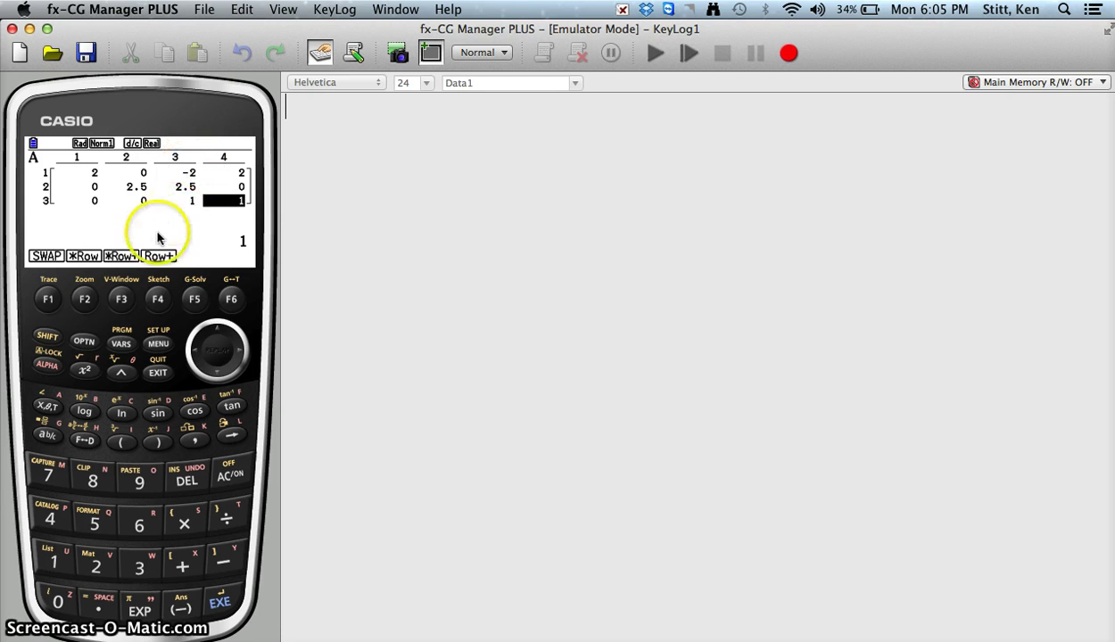
Apply 2×Row 3 + Row 1 → Row 1, making row 1 read 2 0 0 4.
left_click(120, 301)
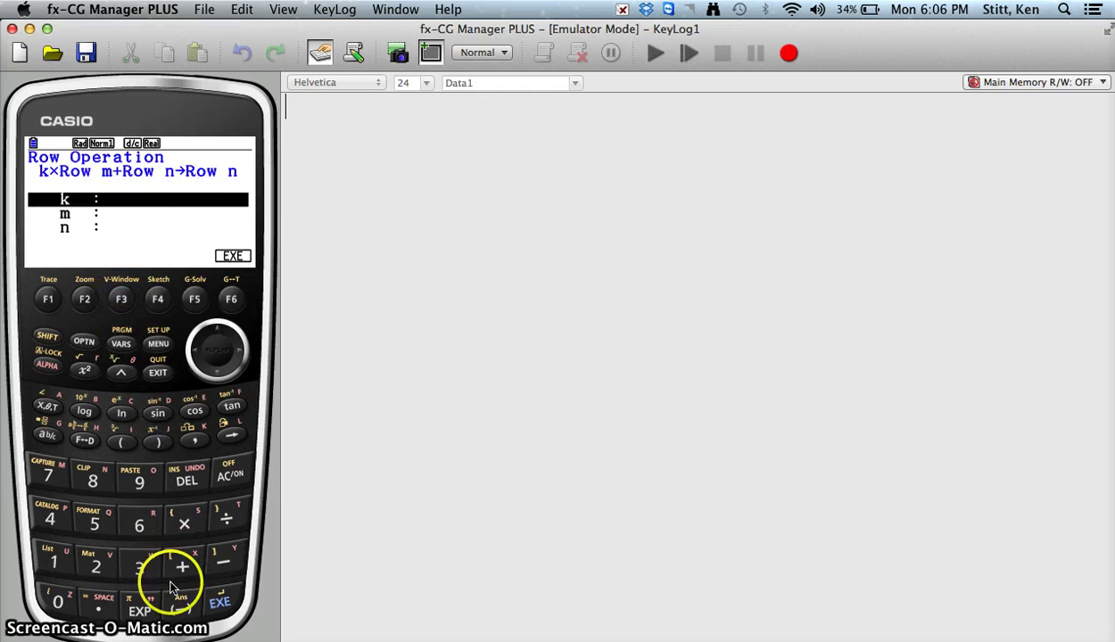
left_click(97, 563)
left_click(219, 606)
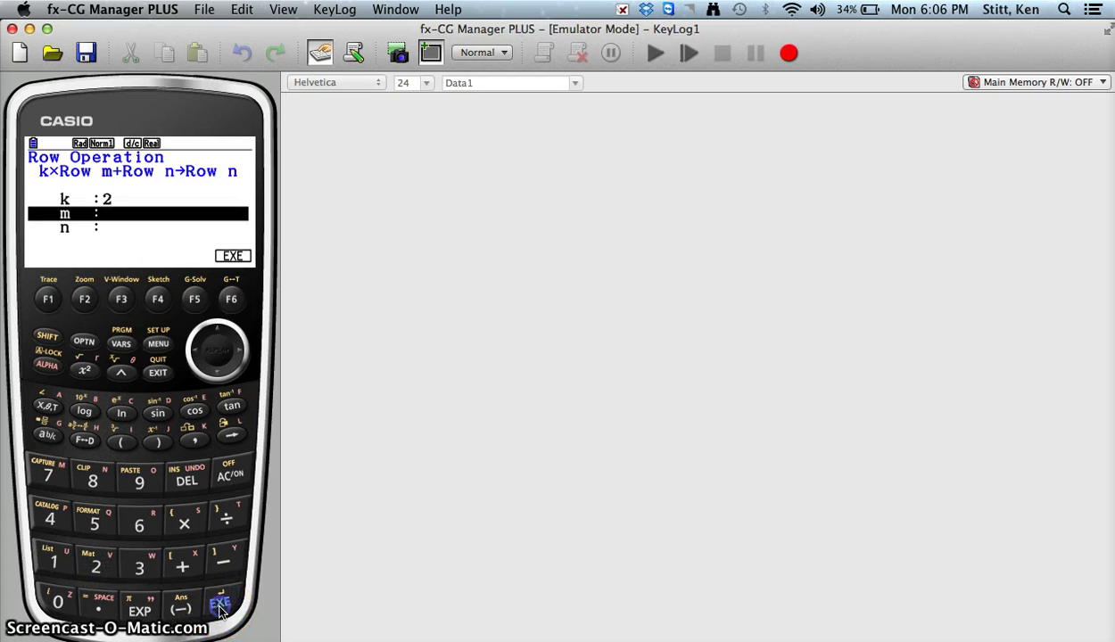
left_click(141, 565)
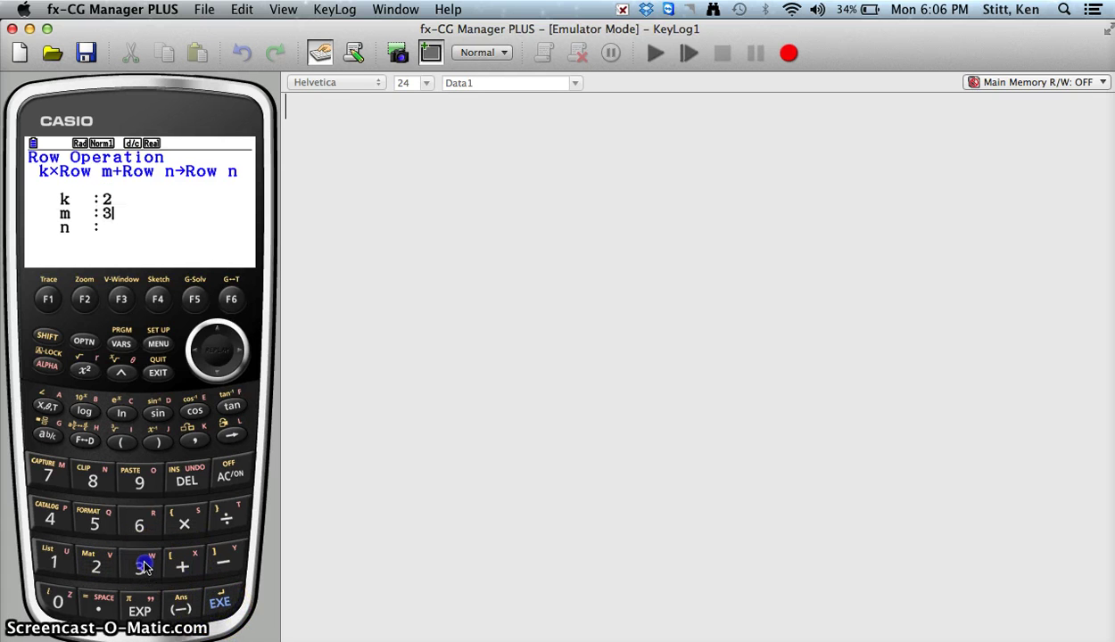
left_click(220, 596)
left_click(49, 559)
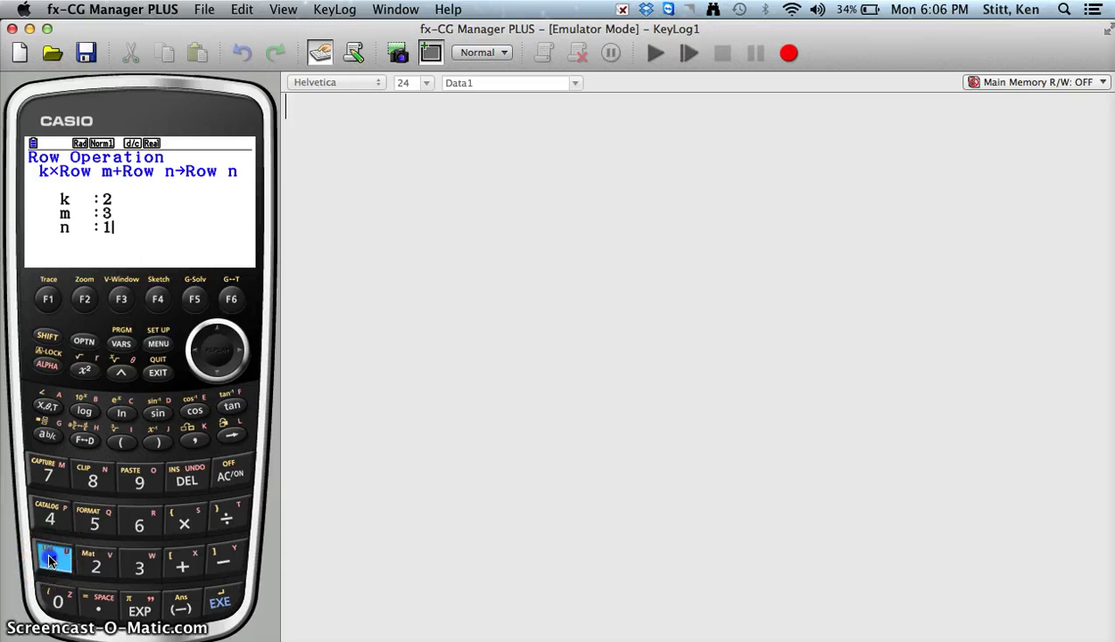
left_click(219, 603)
left_click(228, 300)
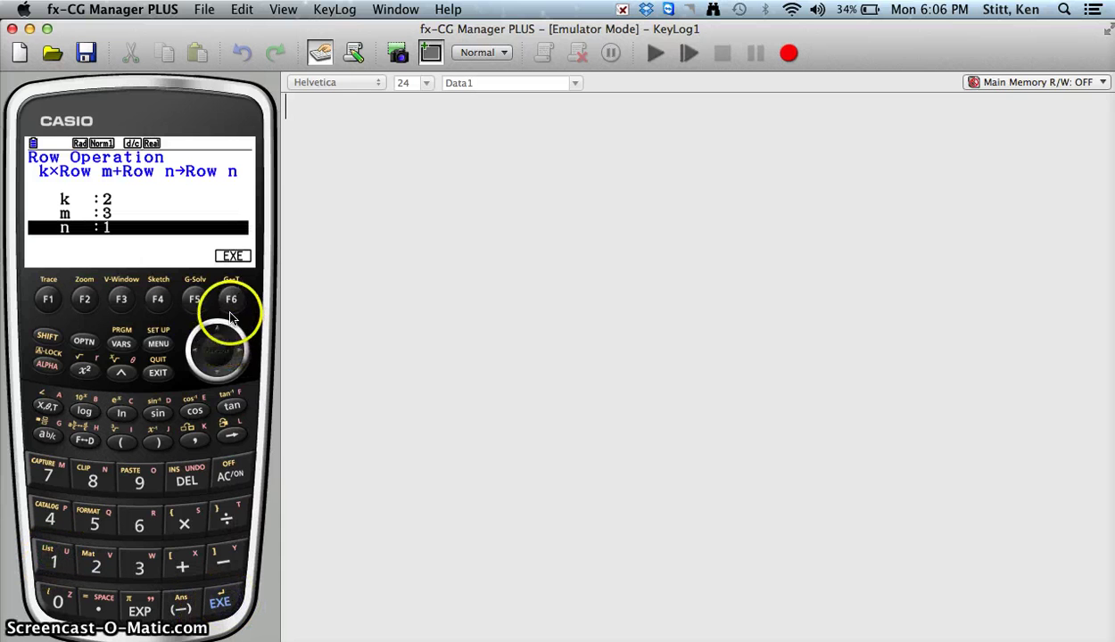
left_click(203, 183)
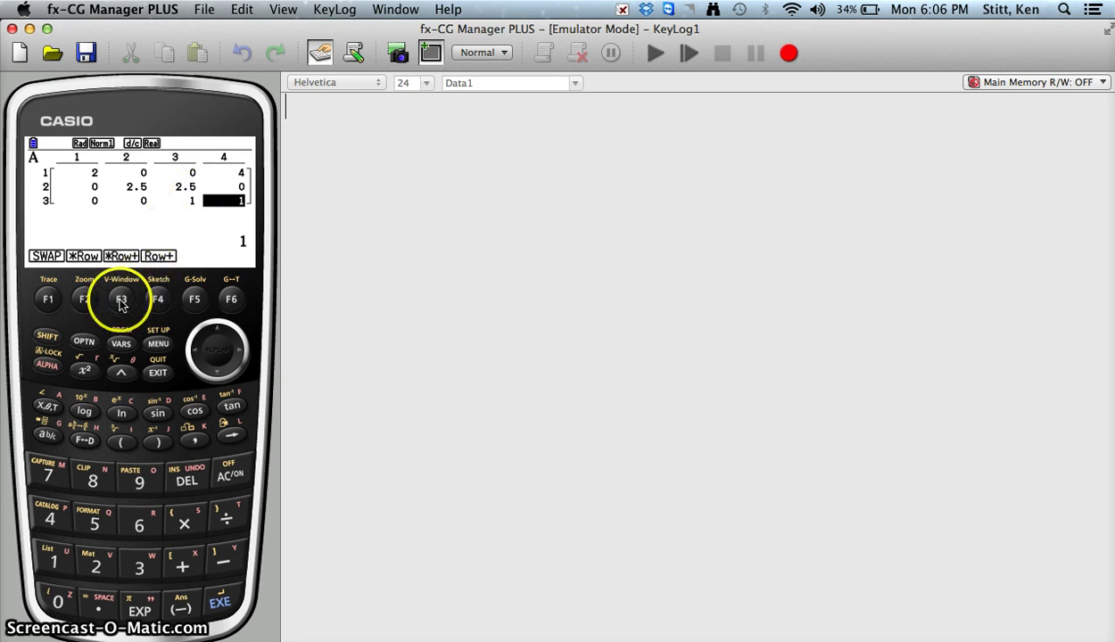
Apply −2.5×Row 3 + Row 2 → Row 2, so row 2 reads 0 2.5 0 −2.5.
left_click(122, 301)
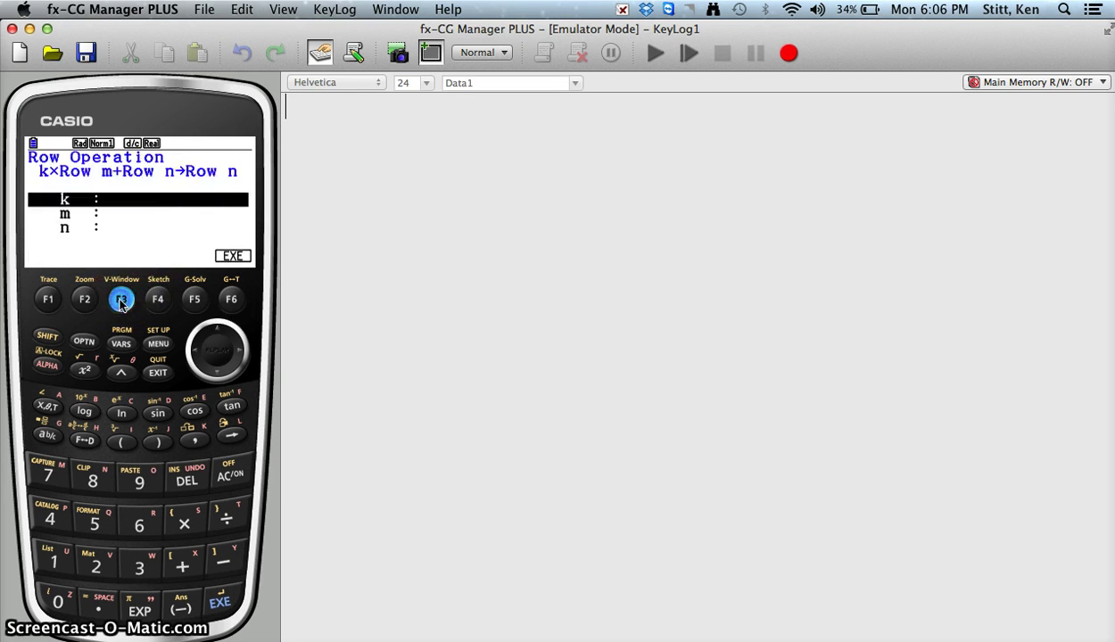
left_click(180, 607)
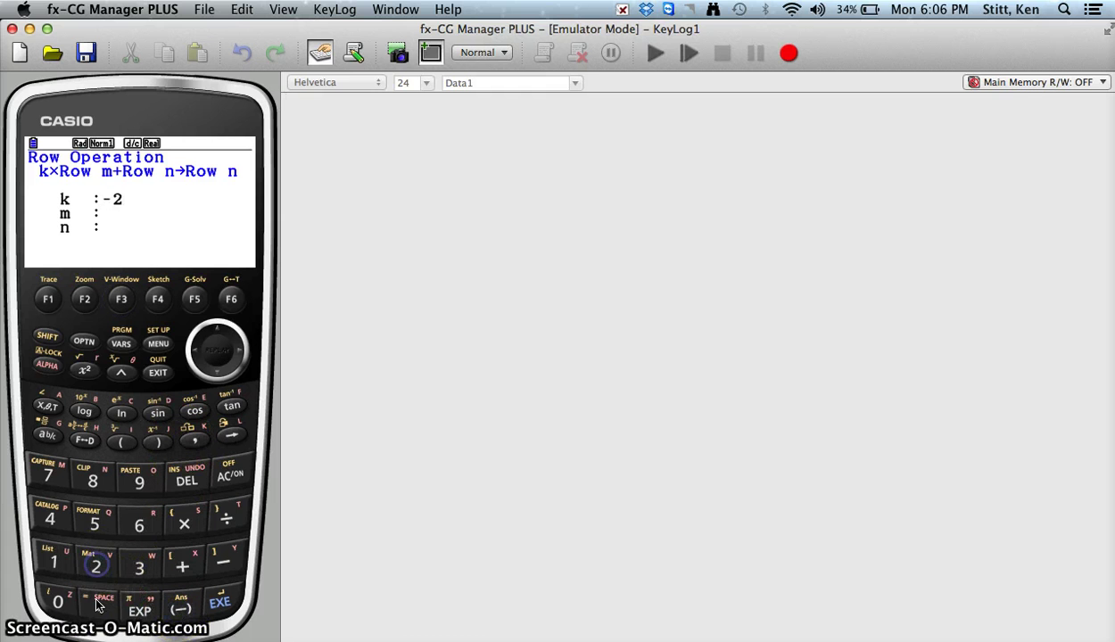
left_click(98, 606)
left_click(97, 522)
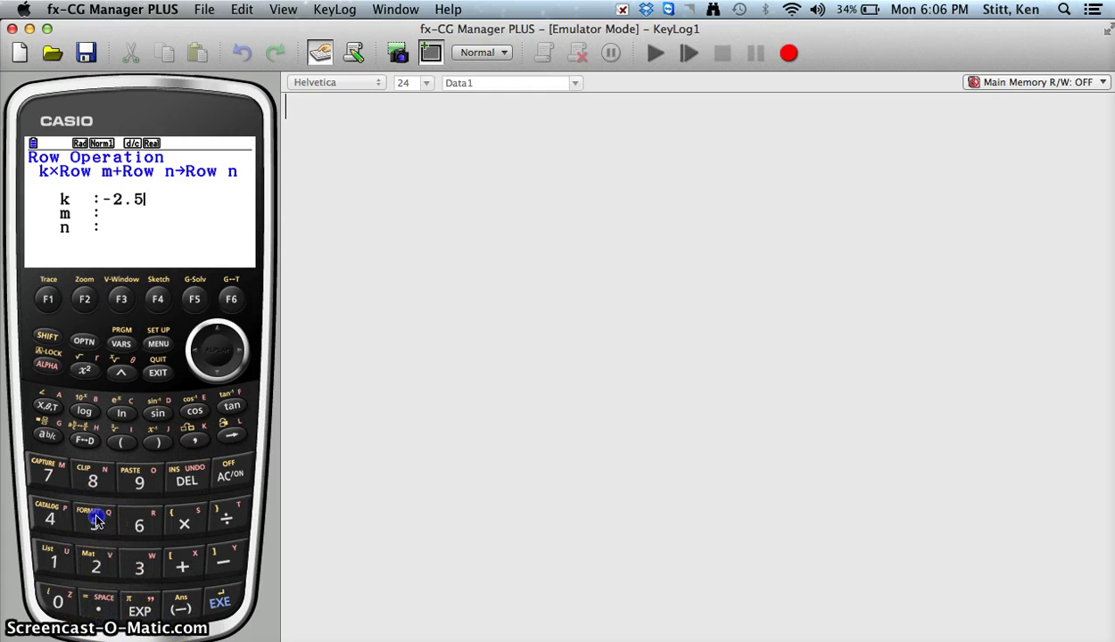
left_click(223, 604)
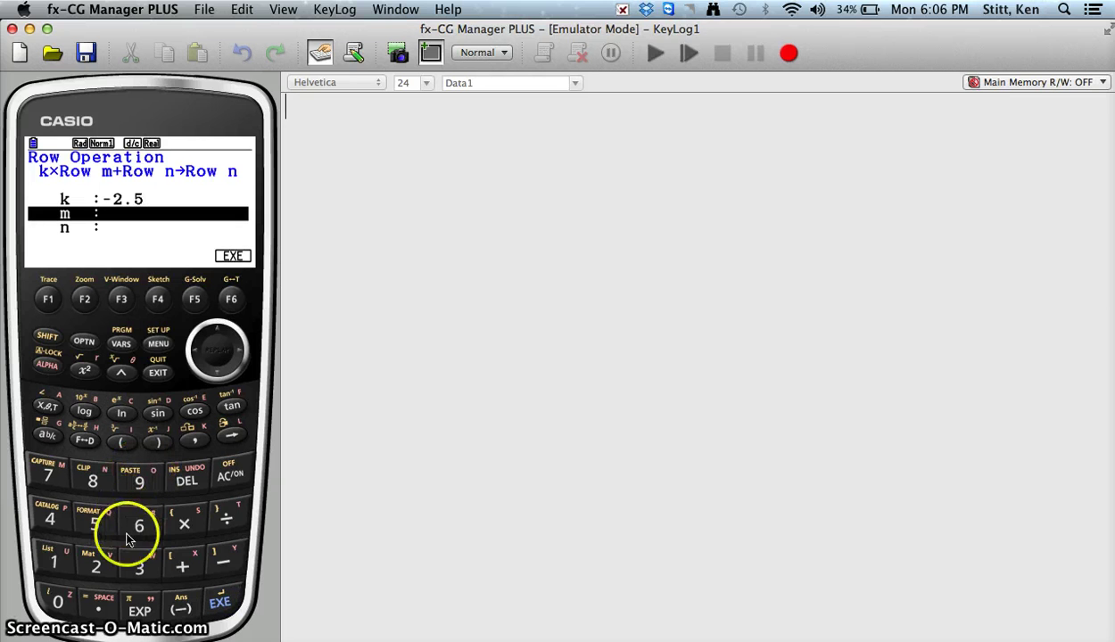
left_click(138, 567)
left_click(219, 604)
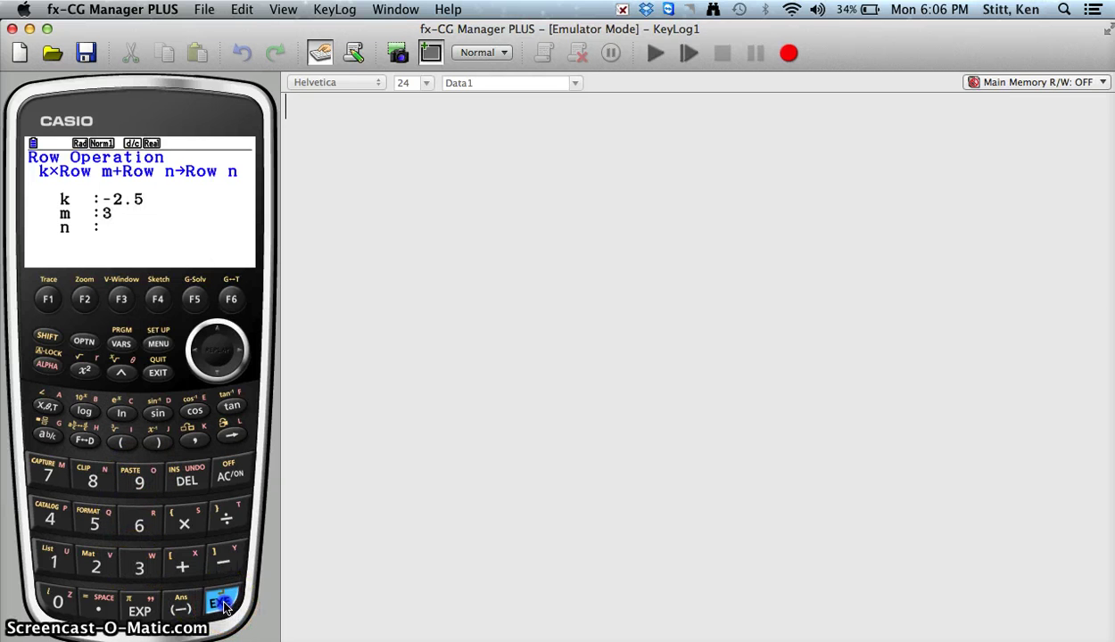
left_click(96, 567)
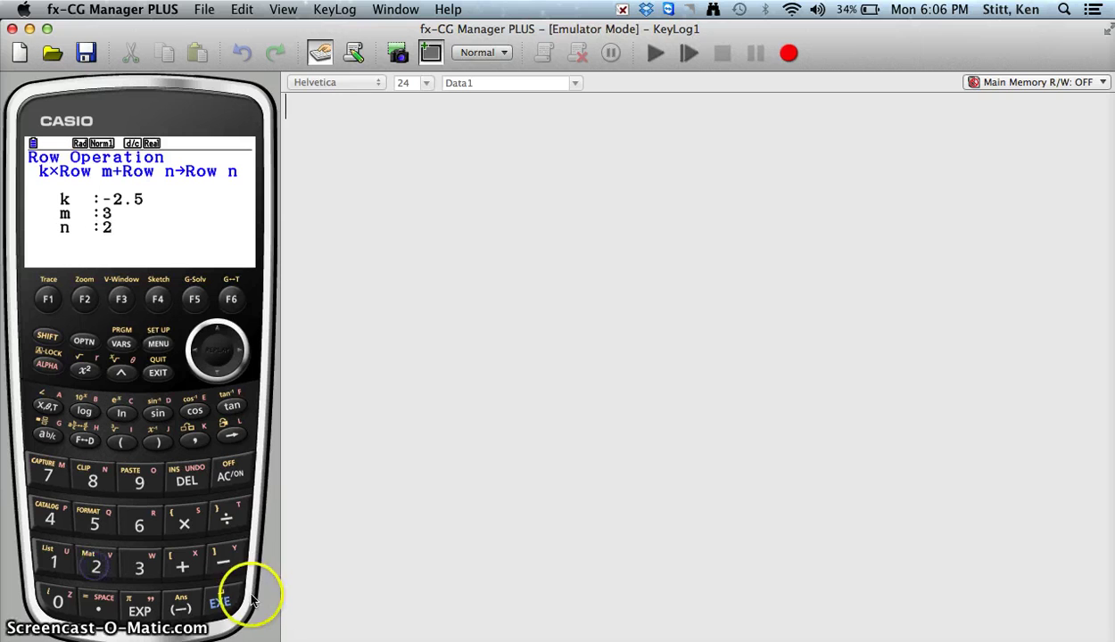
left_click(219, 604)
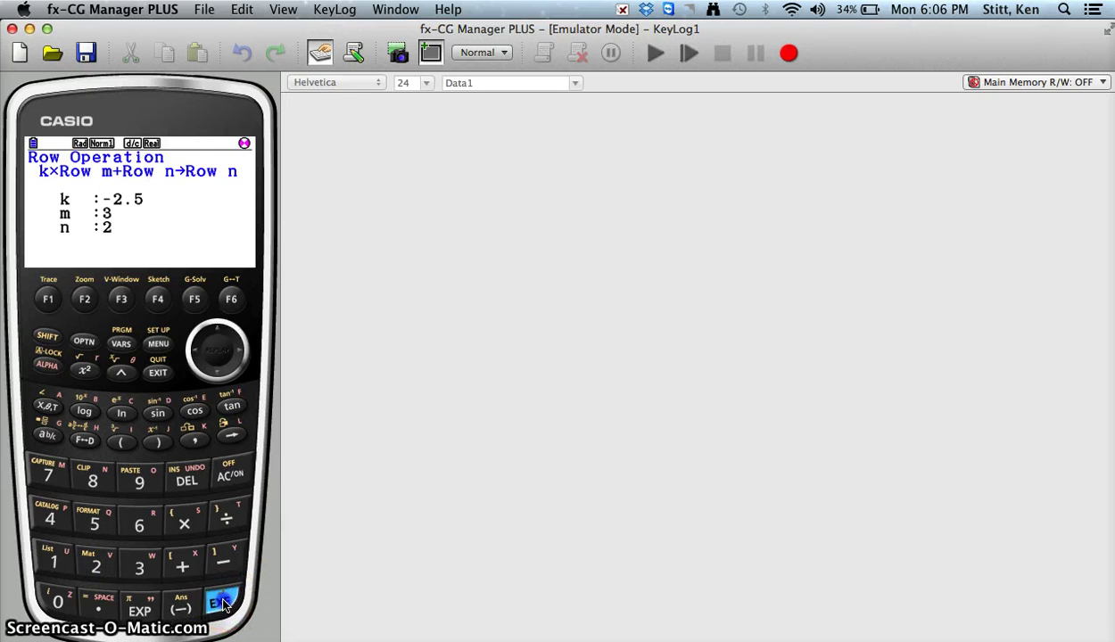
left_click(233, 299)
mouse_move(212, 194)
left_mouse_down()
mouse_move(186, 196)
mouse_move(204, 189)
left_mouse_up()
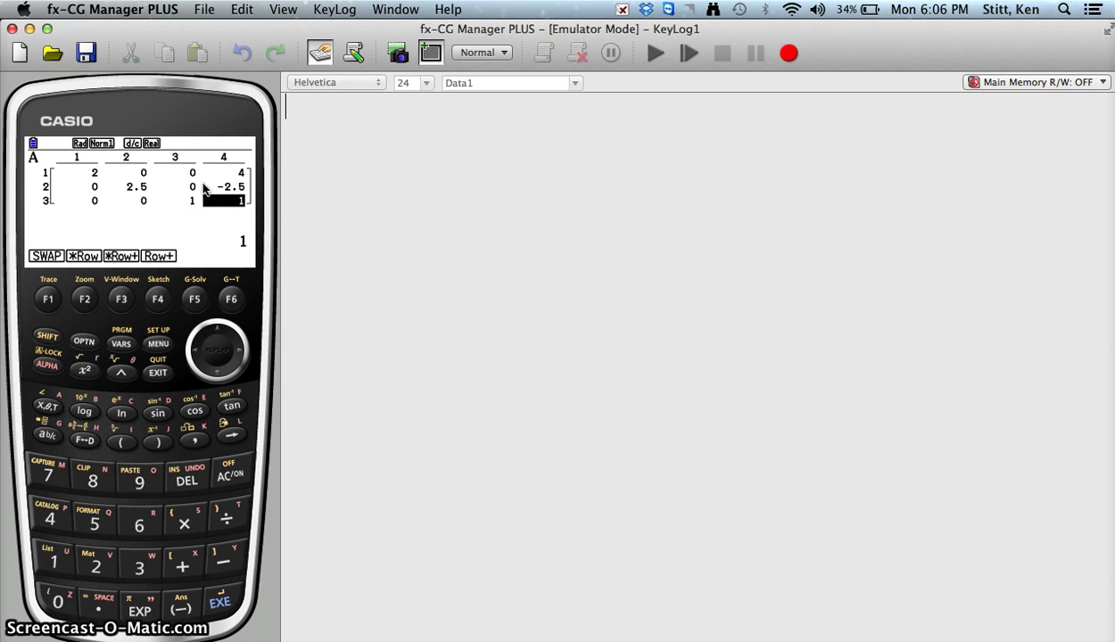
mouse_move(146, 165)
left_mouse_down()
mouse_move(97, 175)
mouse_move(95, 201)
mouse_move(138, 197)
left_mouse_up()
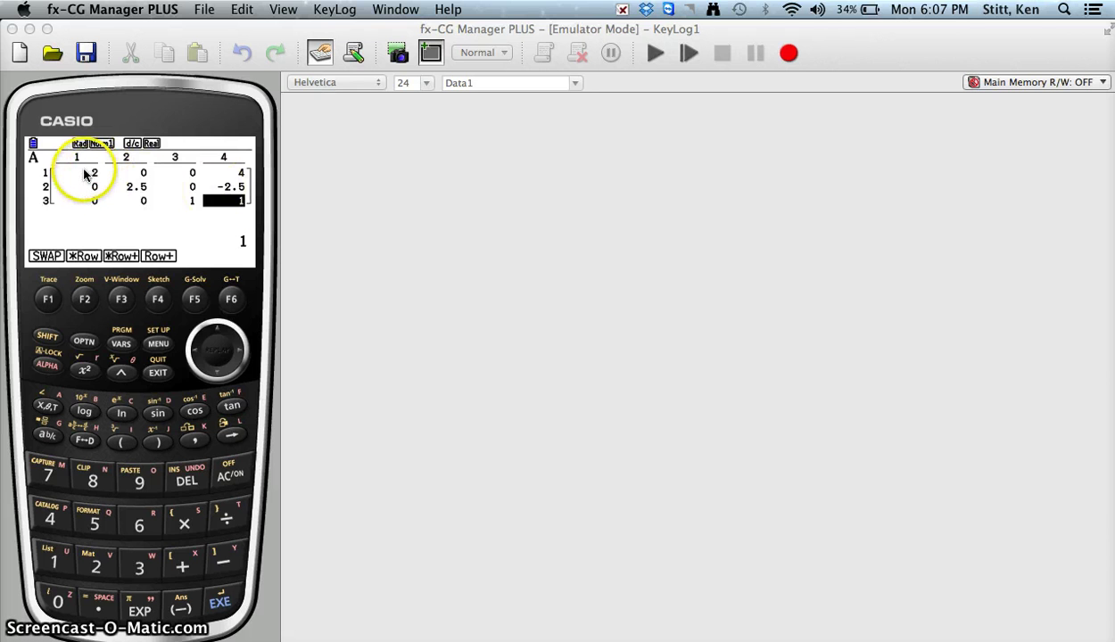
Scale row 1 by k = 1÷2 with the ×Row operation, giving 1 0 0 2.
left_click(83, 301)
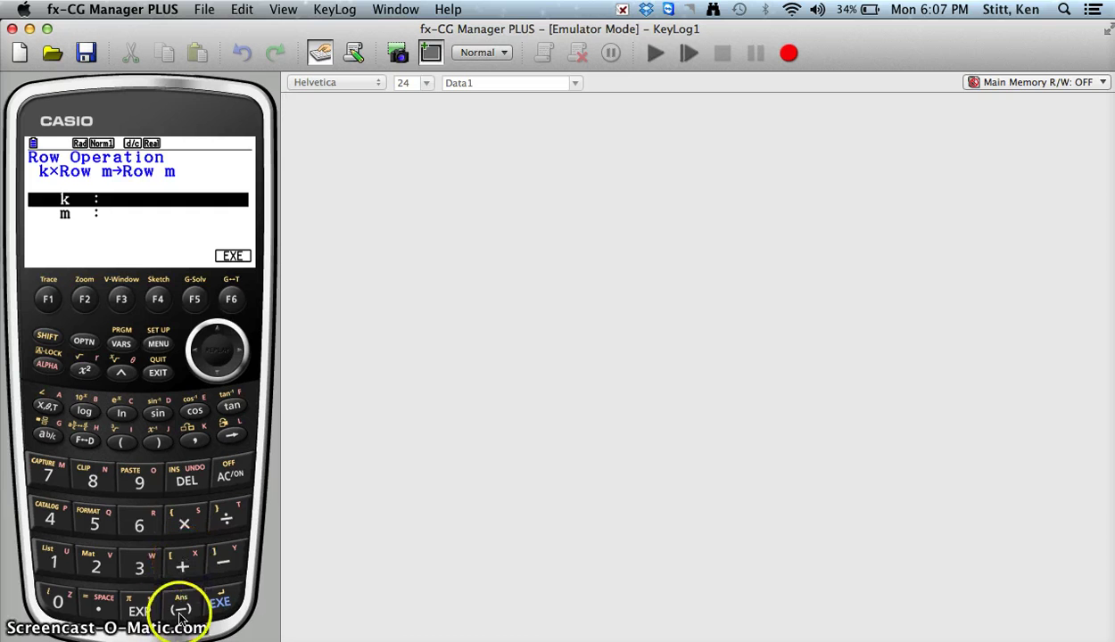
left_click(55, 564)
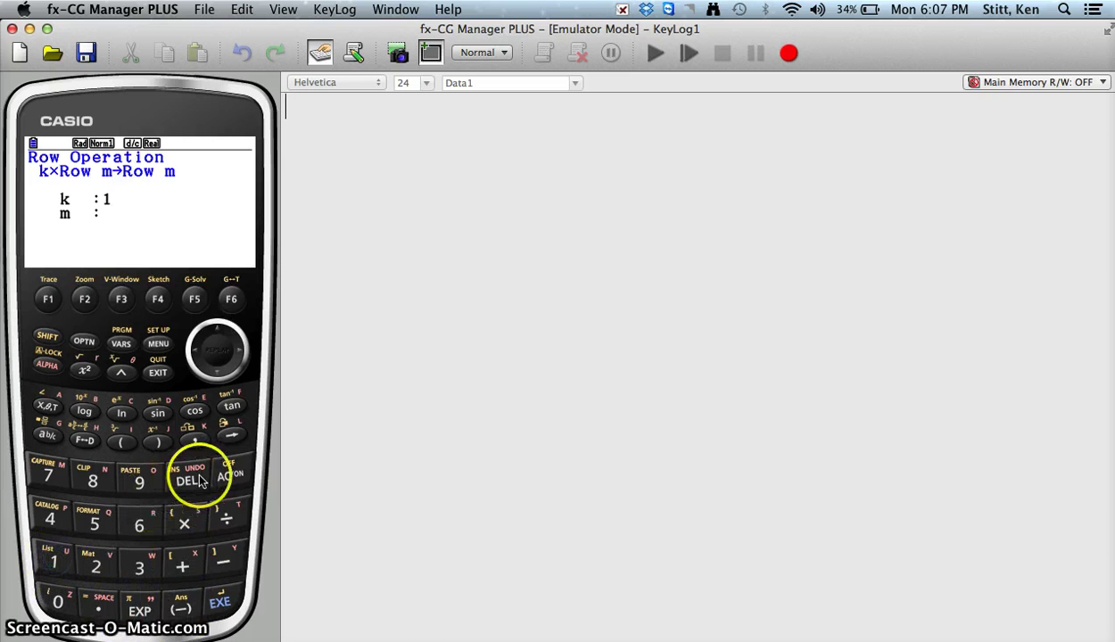
left_click(221, 515)
left_click(92, 567)
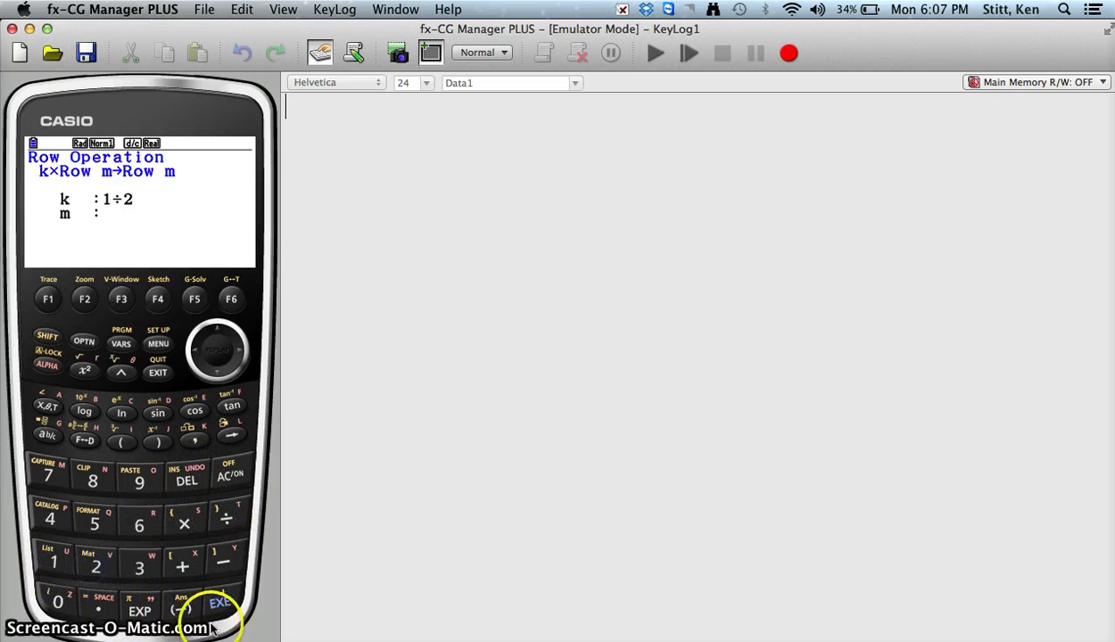
left_click(219, 603)
left_click(56, 564)
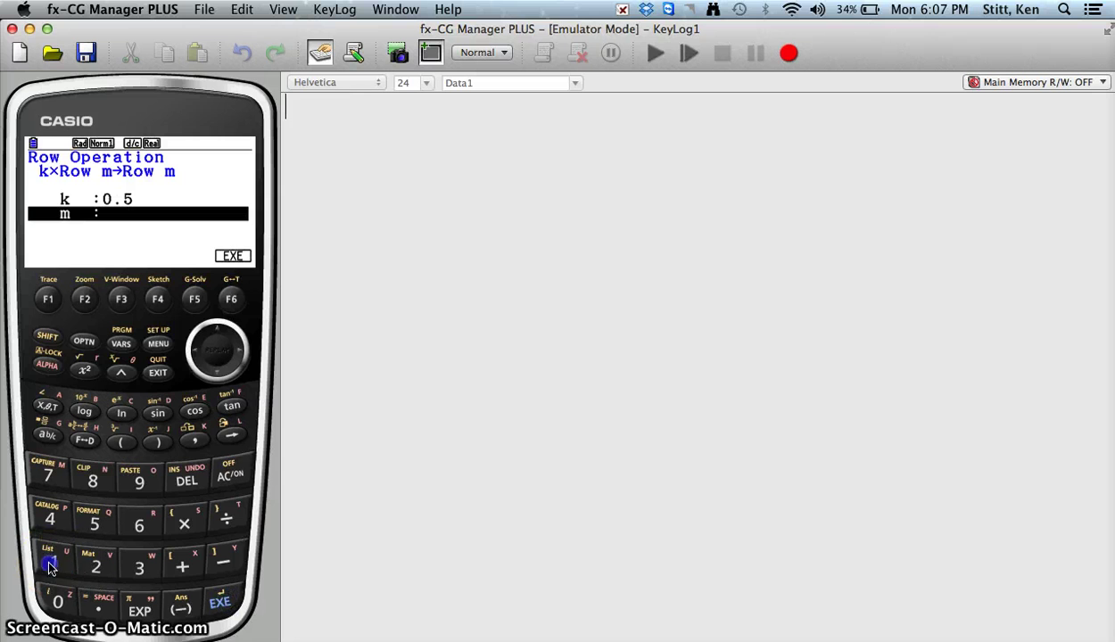
left_click(219, 607)
left_click(230, 301)
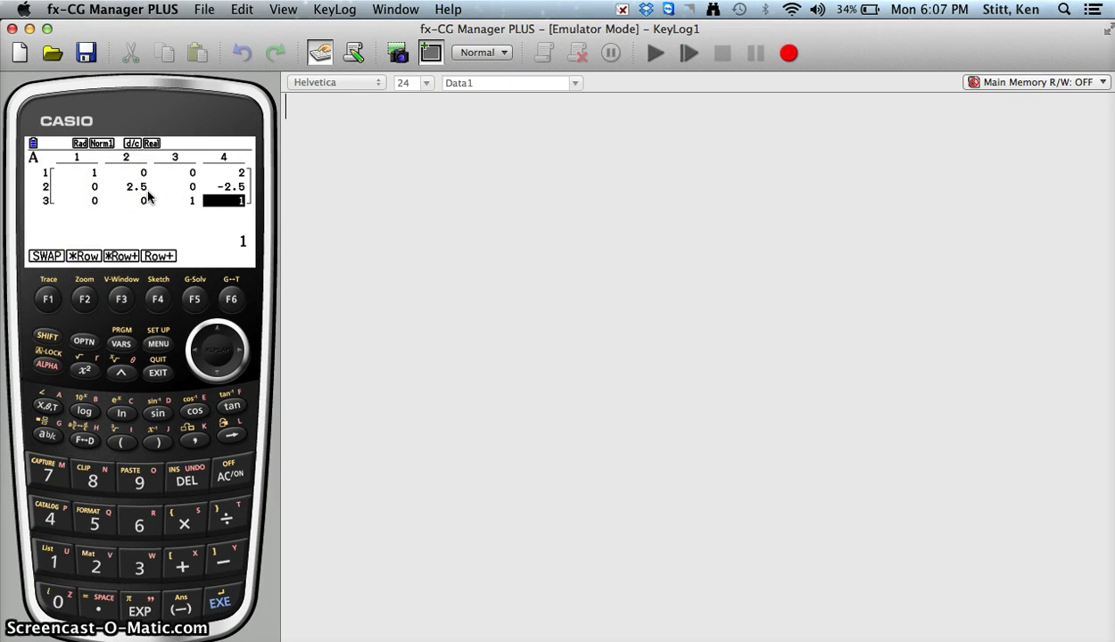
Scale row 2 of matrix A by 1÷2.5 (0.4) with *Row so it reads [0 1 0 −1].
left_click(84, 299)
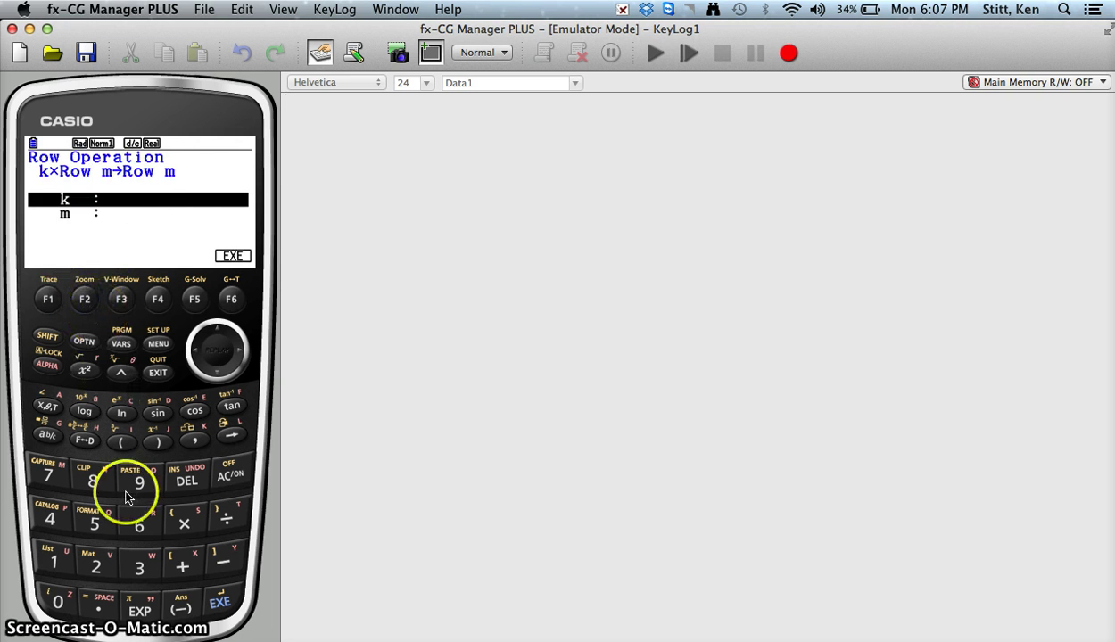
left_click(60, 573)
left_click(227, 518)
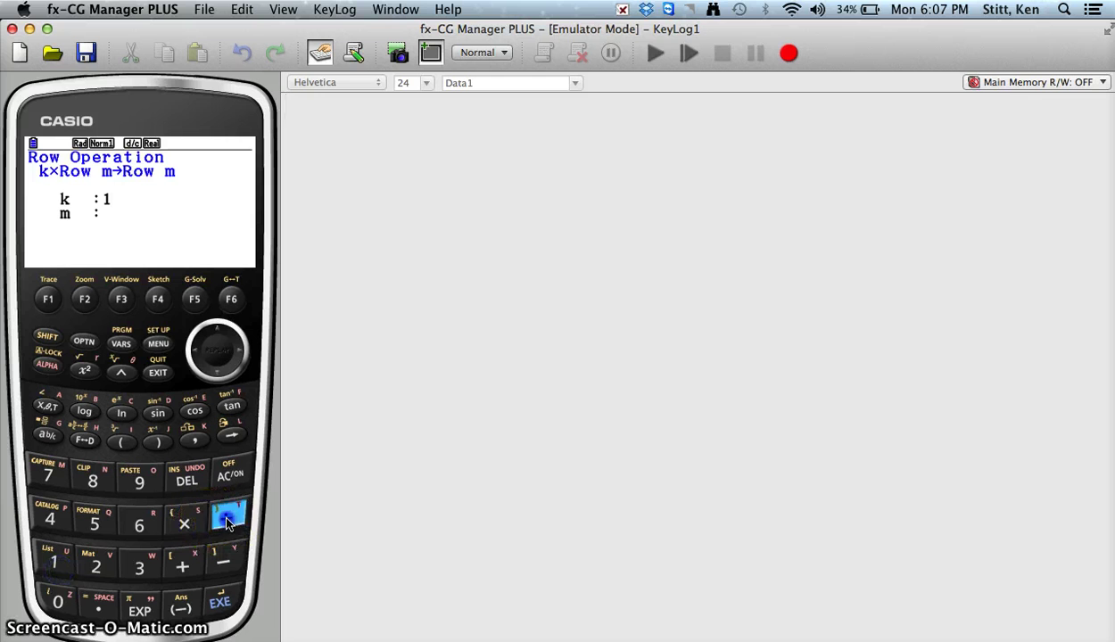
left_click(96, 520)
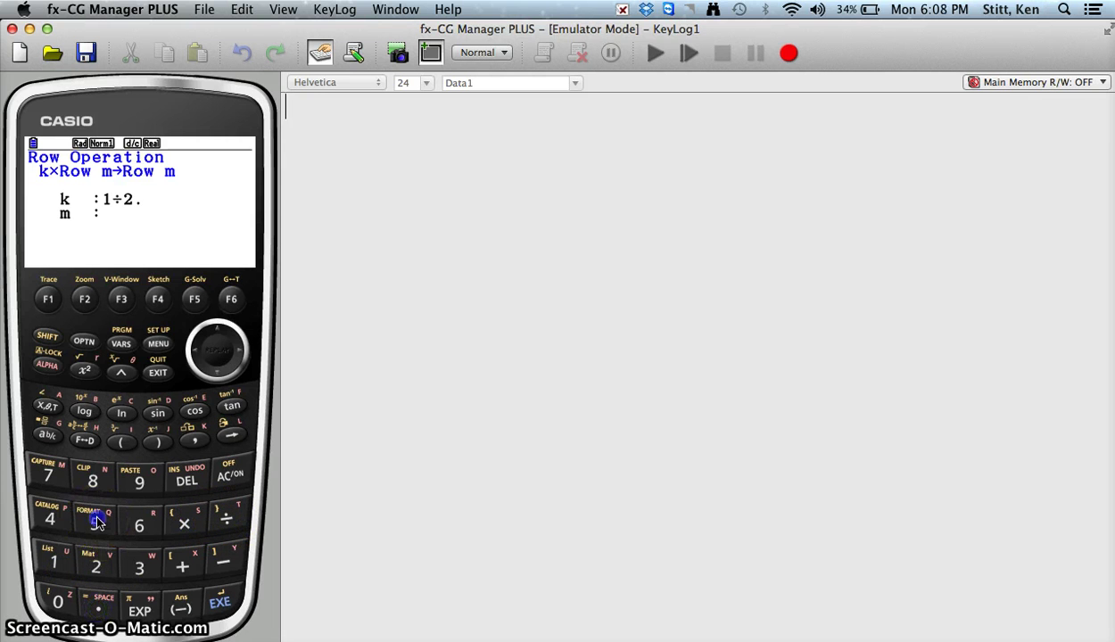
left_click(209, 603)
left_click(93, 571)
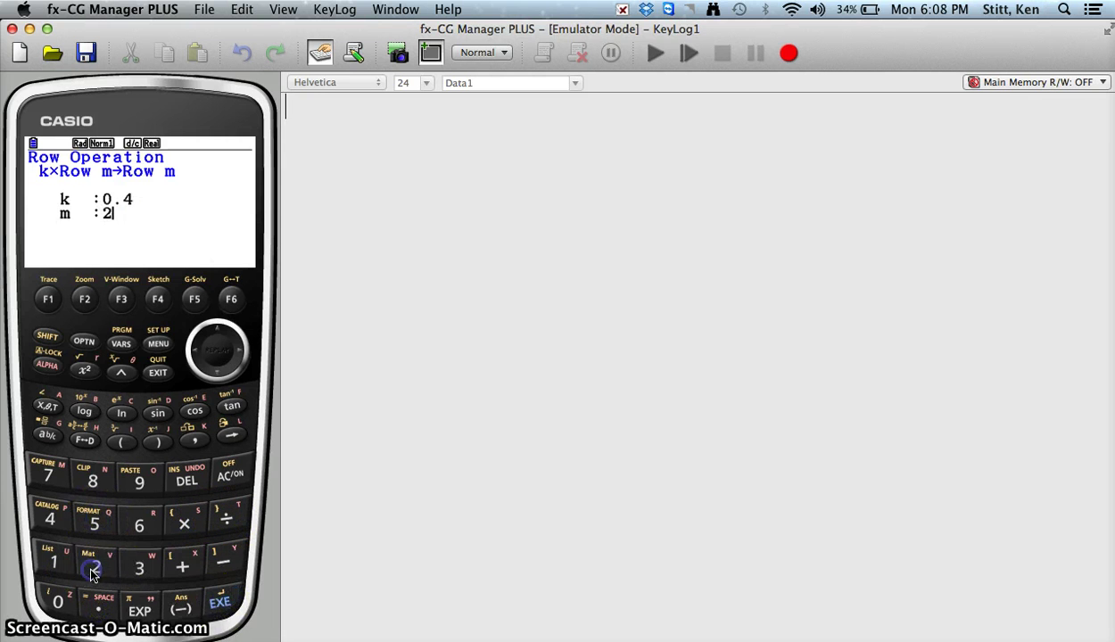
left_click(225, 608)
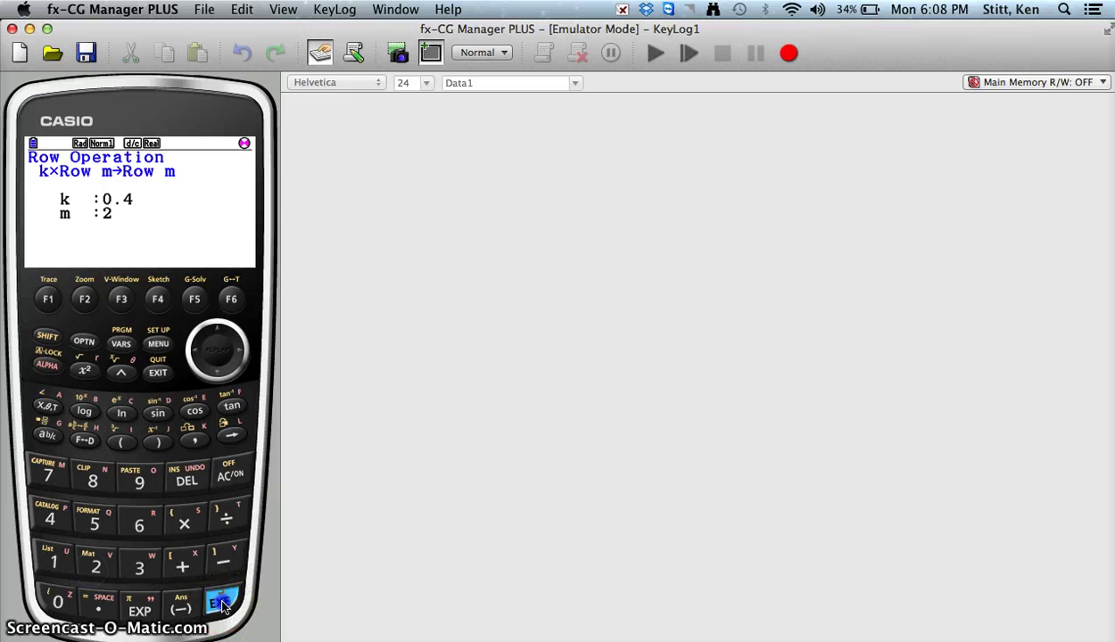
left_click(233, 301)
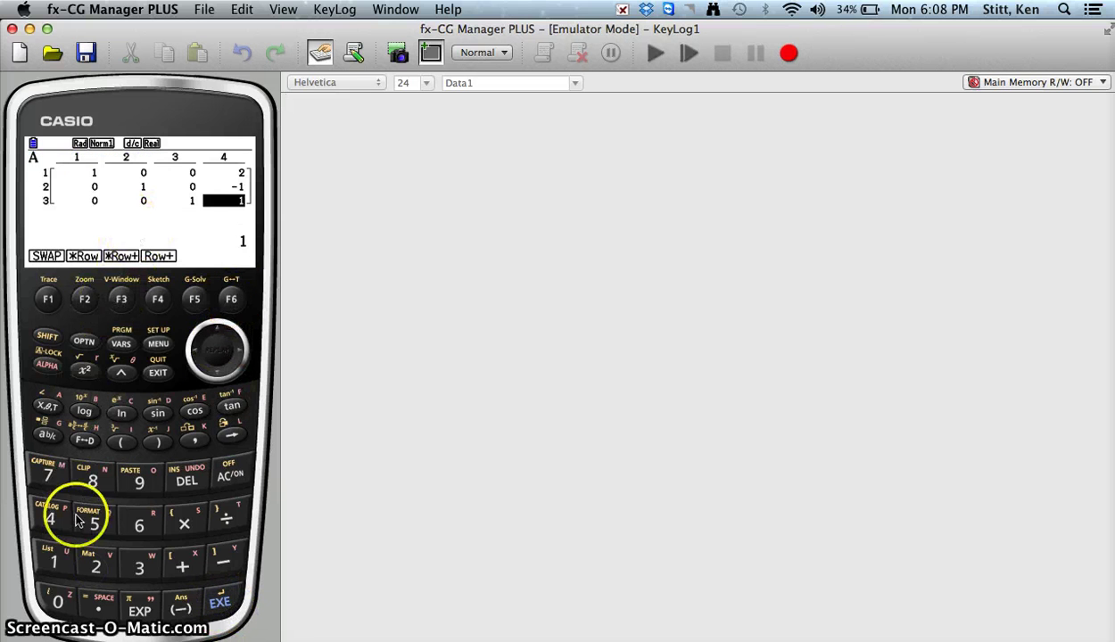